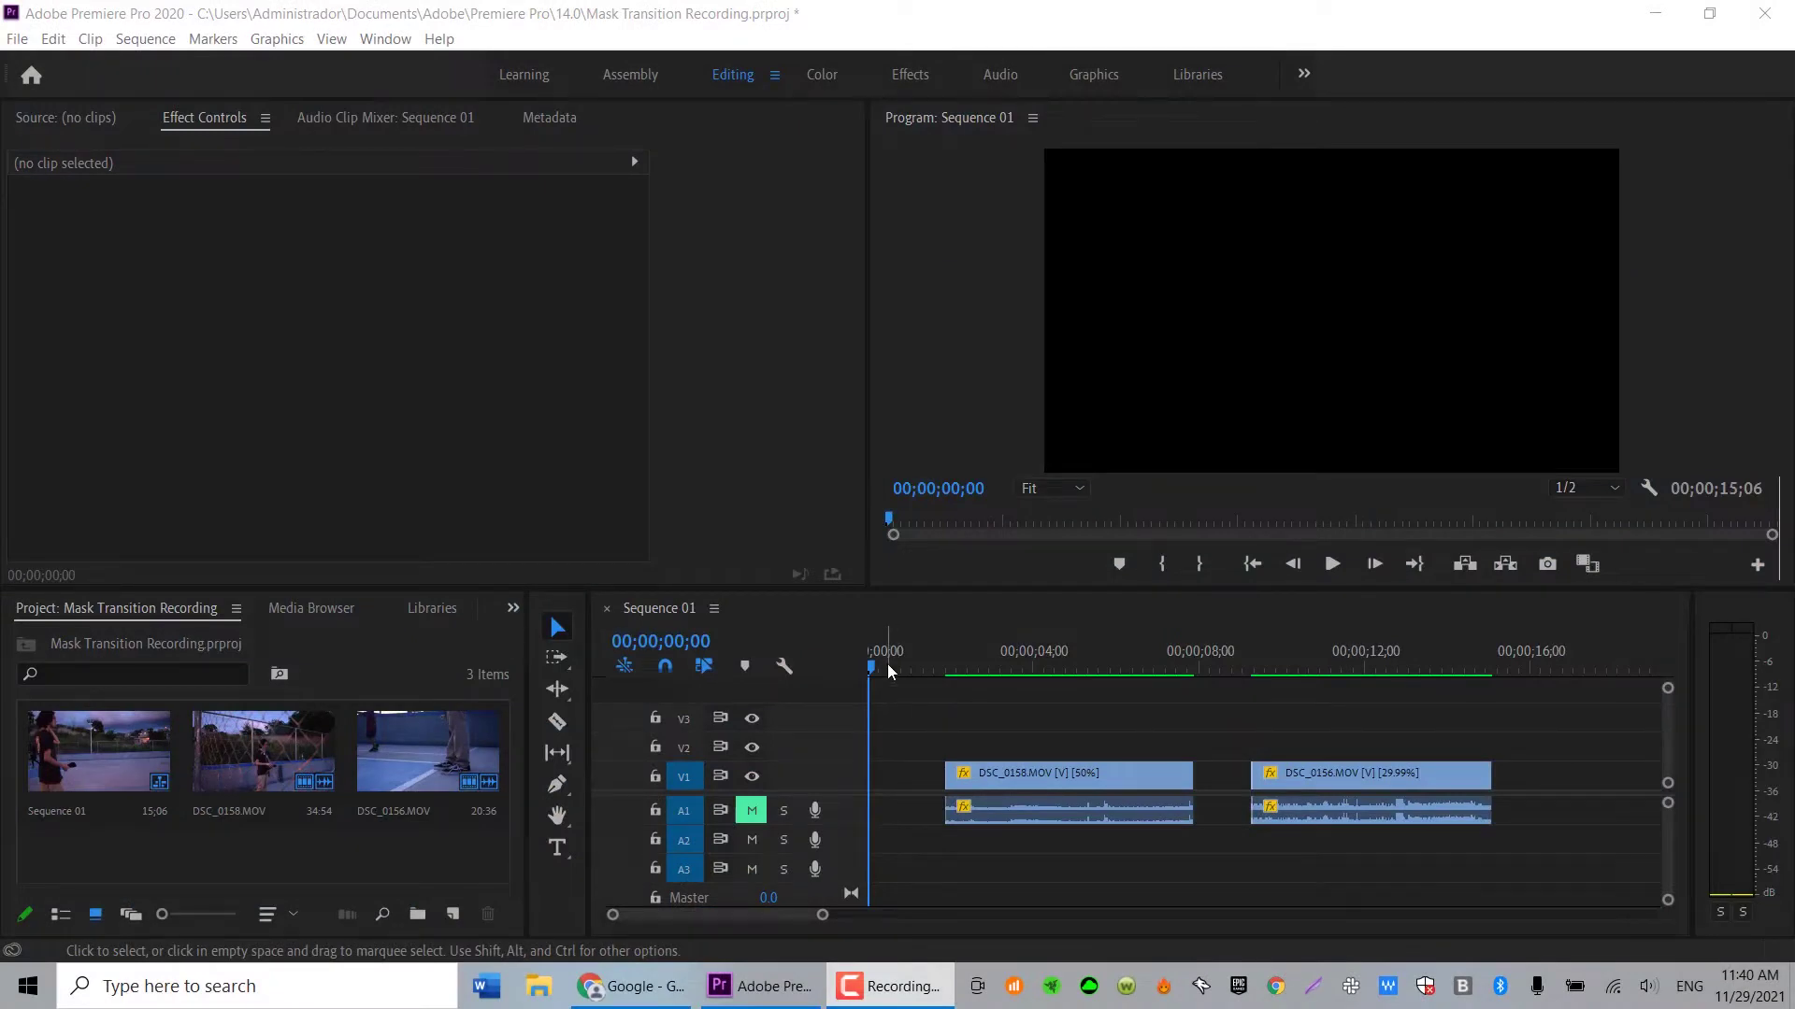
{"action": "left_click", "coordinate": [1332, 564]}
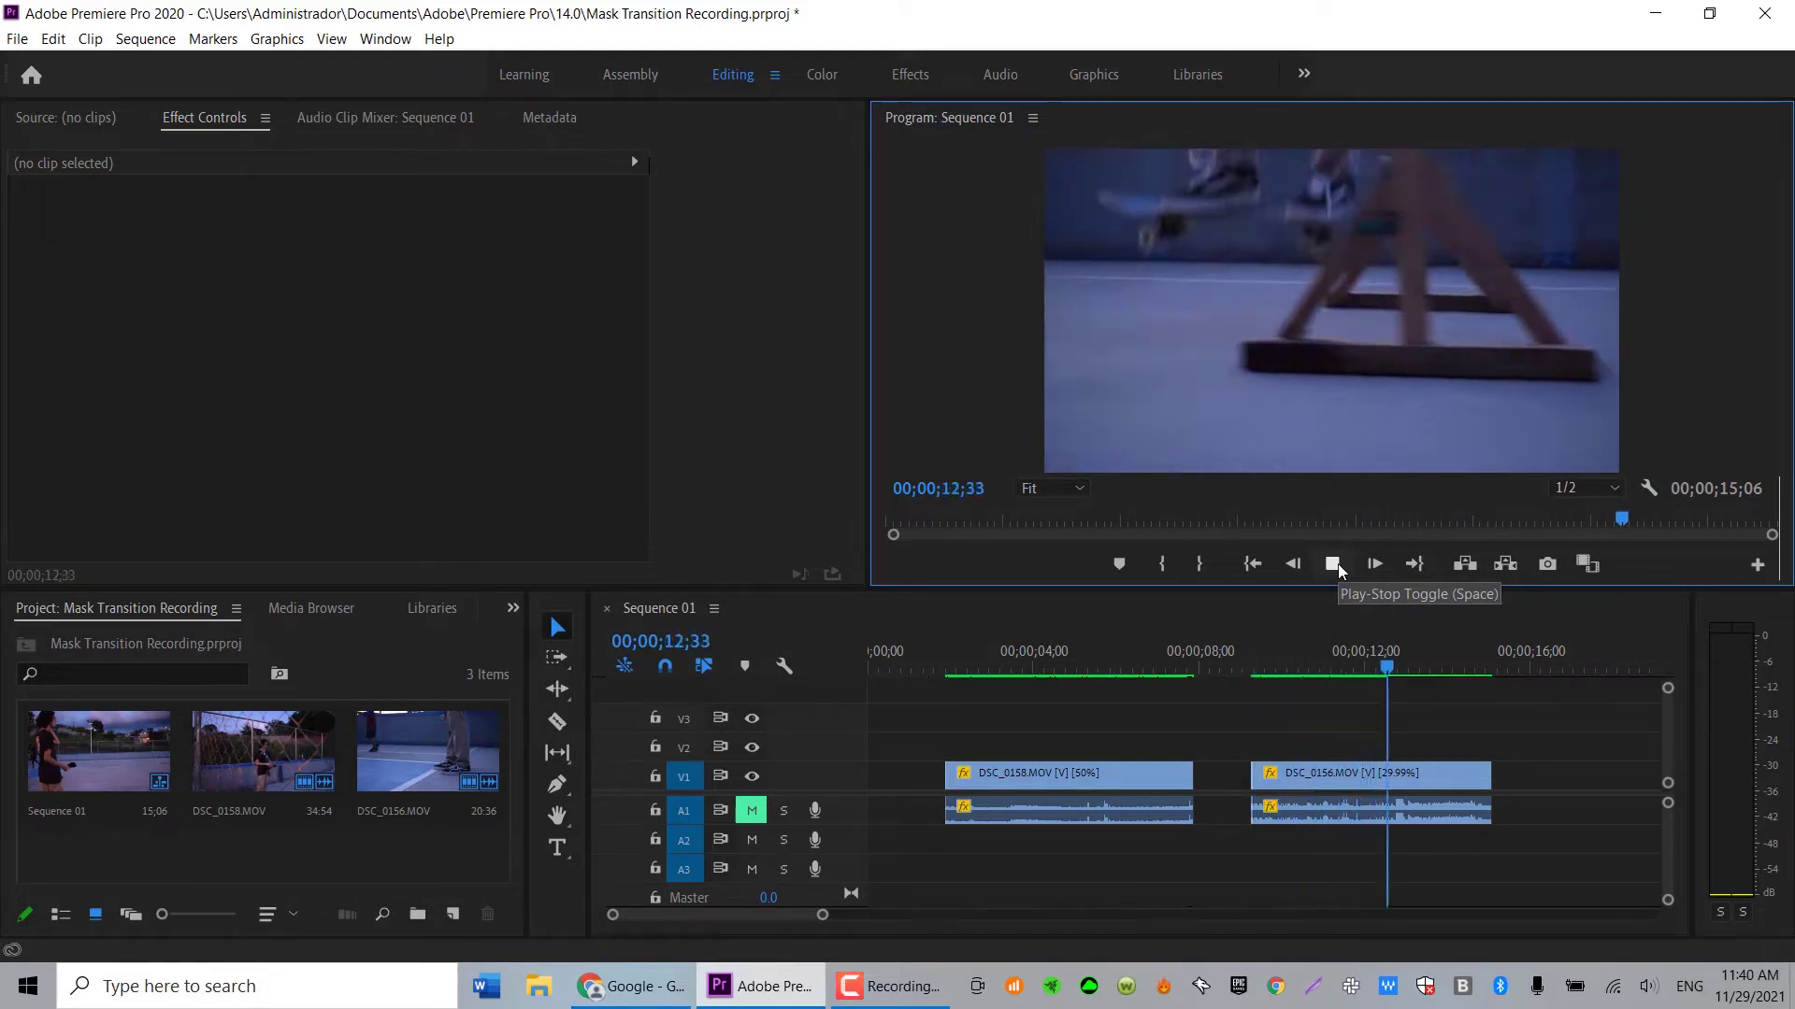
{"action": "left_click", "coordinate": [919, 680]}
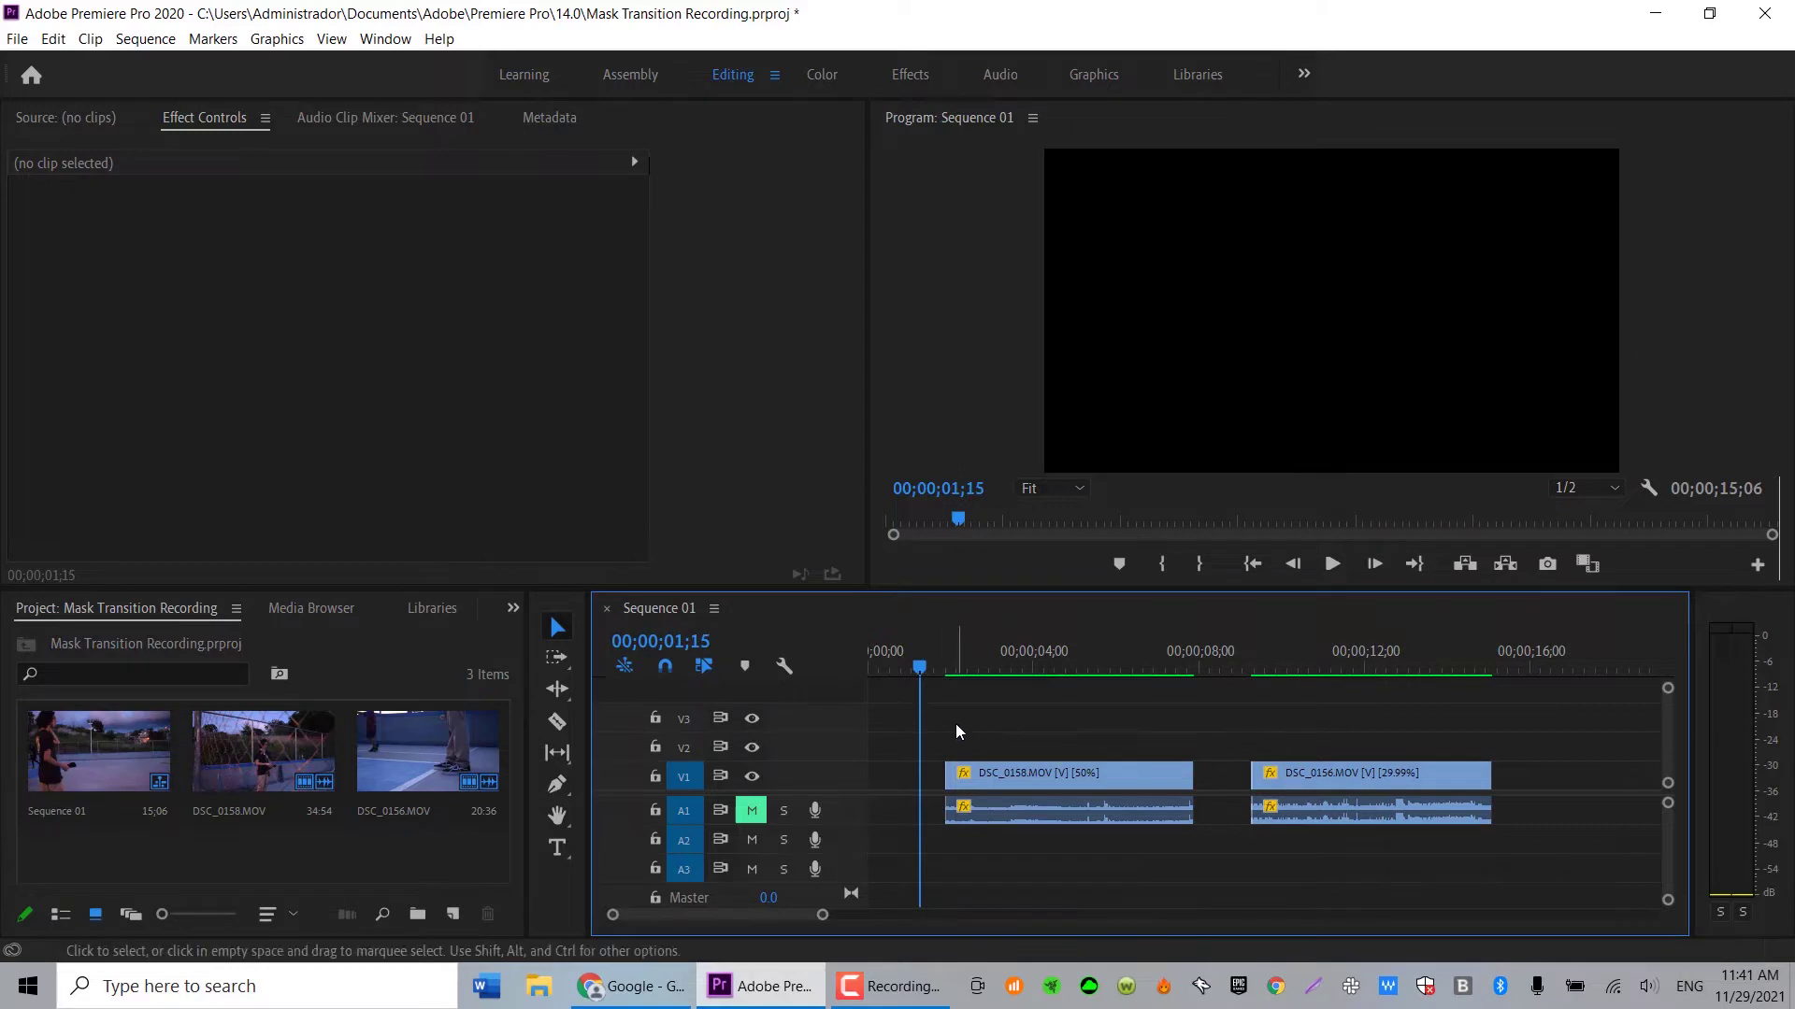
{"action": "left_click_drag", "start_coordinate": [962, 724], "coordinate": [1501, 901]}
{"action": "left_click", "coordinate": [1145, 727]}
- Unlink the audio from both the DSC_0158 and DSC_0156 clips
{"action": "left_click_drag", "start_coordinate": [982, 731], "coordinate": [1364, 845]}
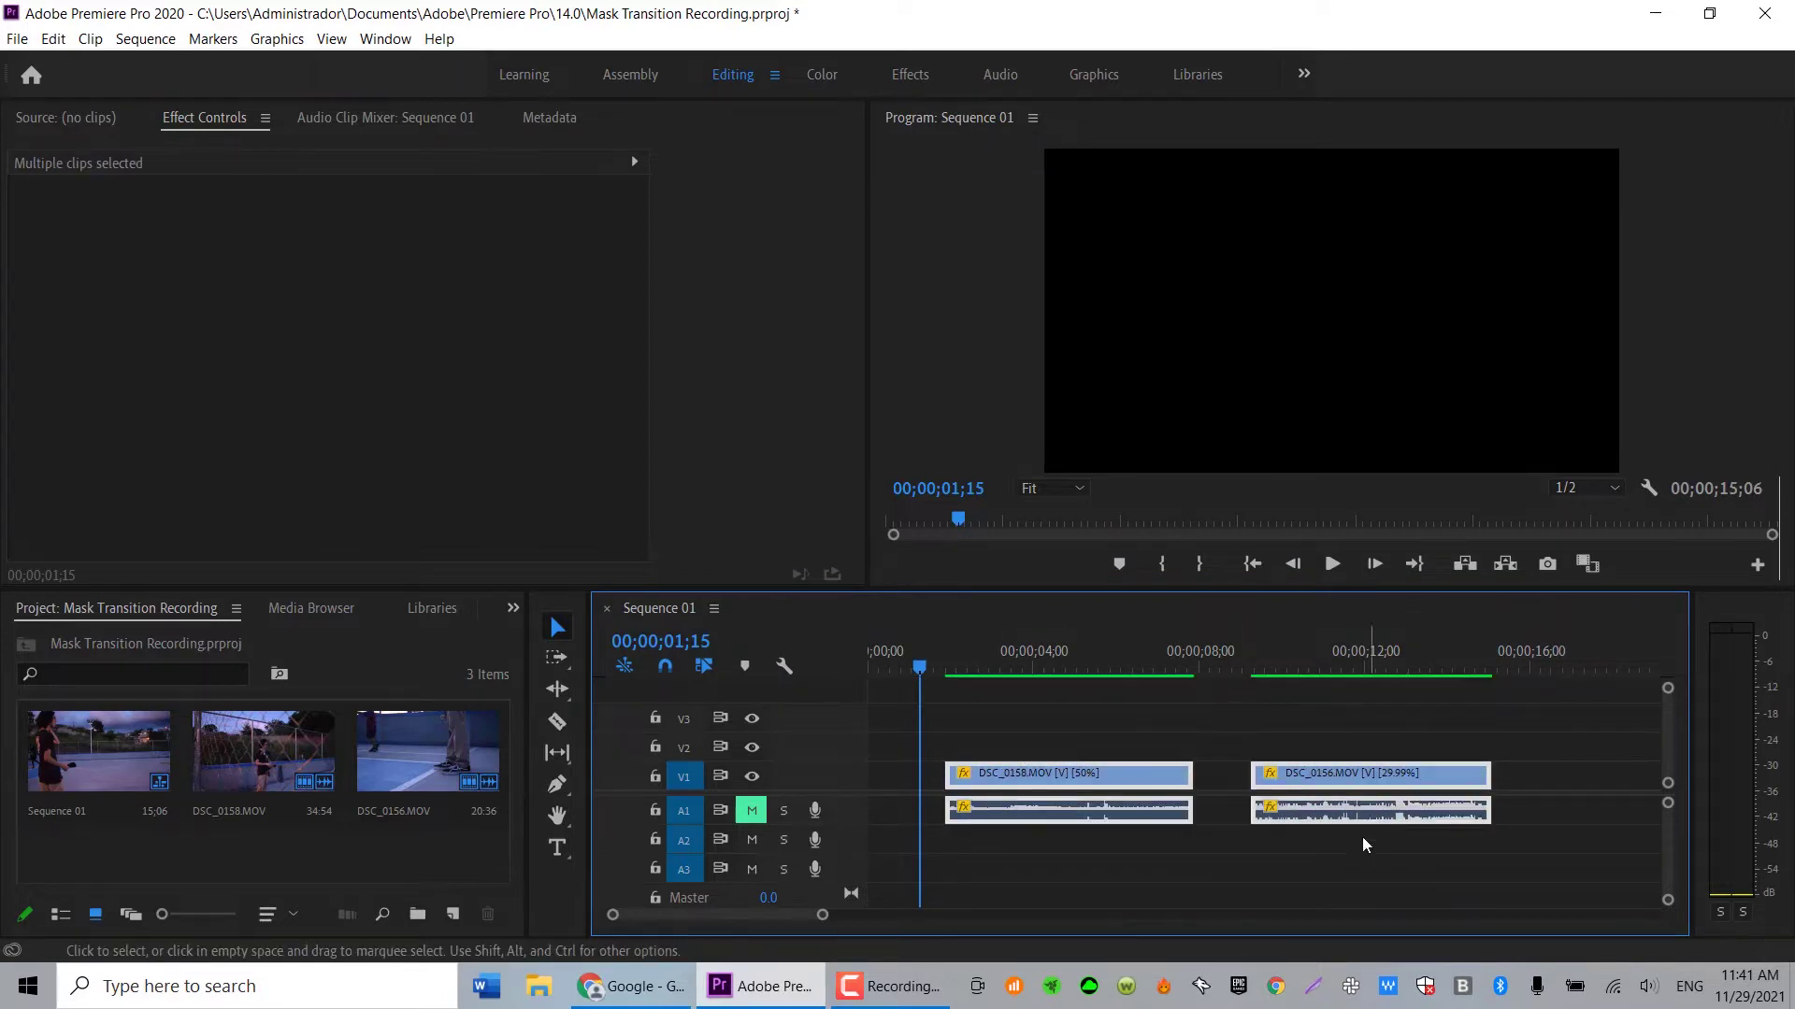
{"action": "right_click", "coordinate": [1346, 788]}
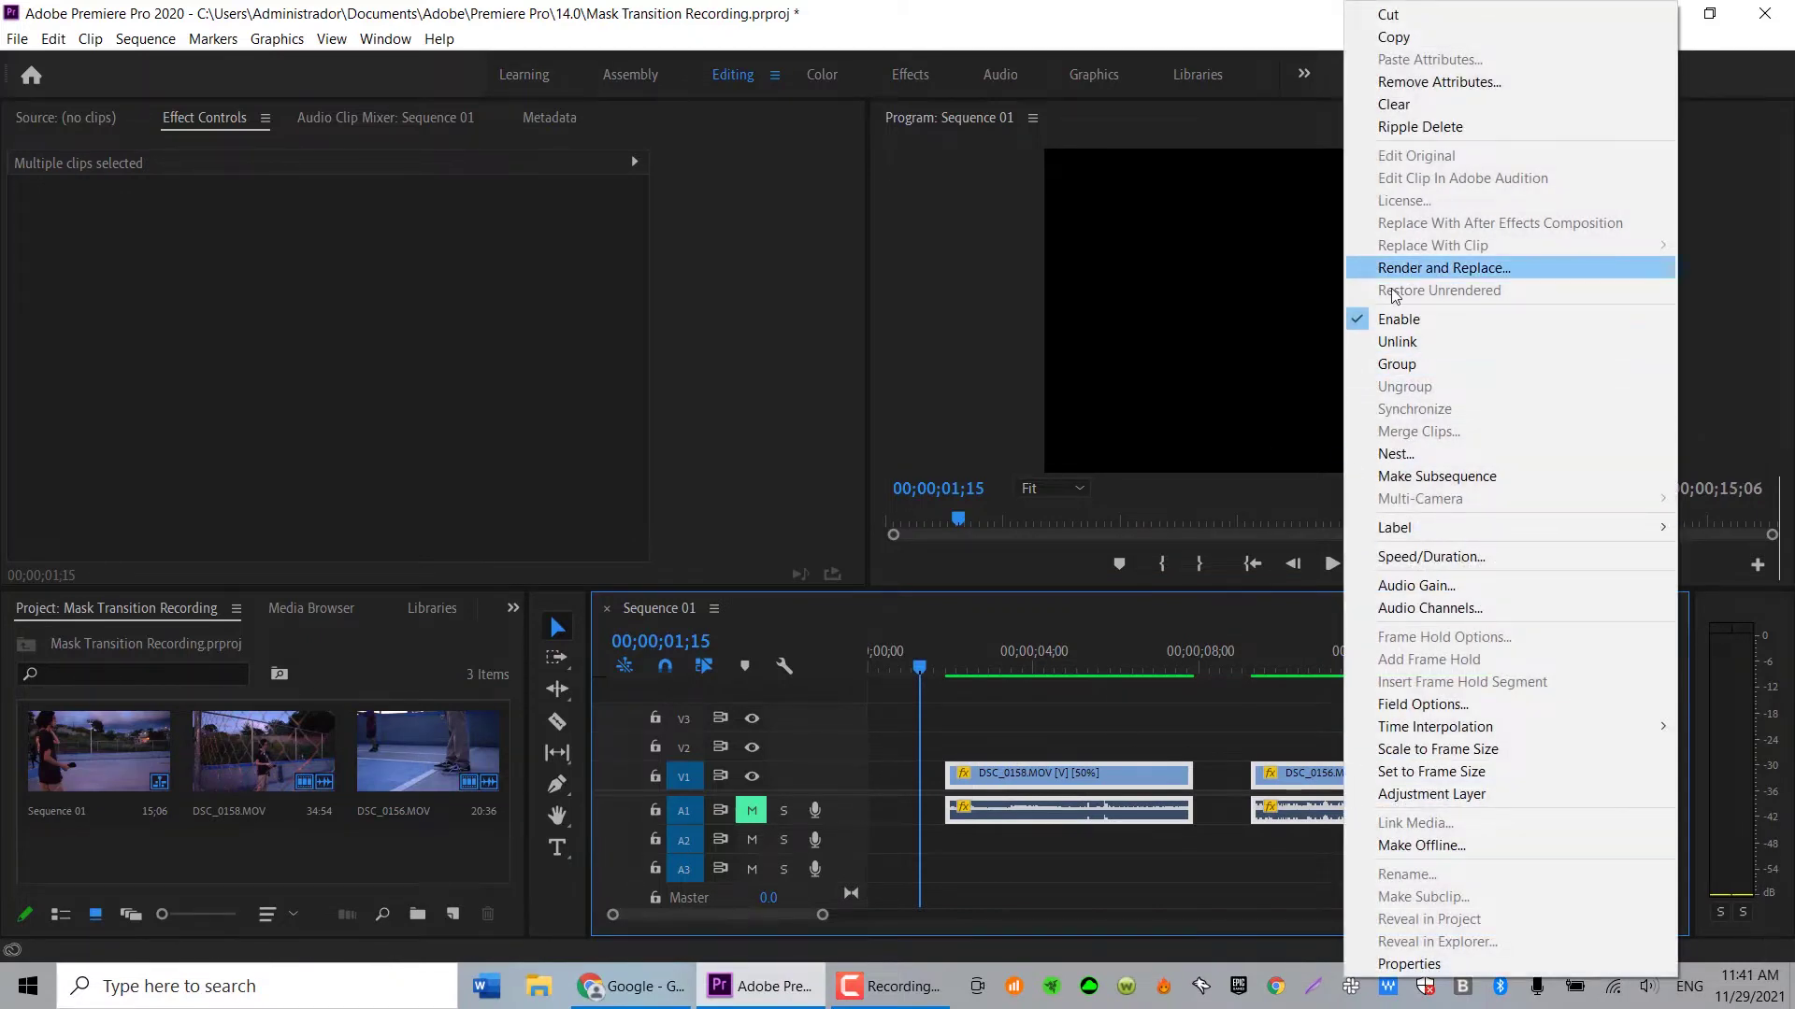
{"action": "left_click", "coordinate": [1386, 347]}
- Delete the DSC_0158 and DSC_0156 audio clips from track A1
{"action": "left_click", "coordinate": [1180, 811]}
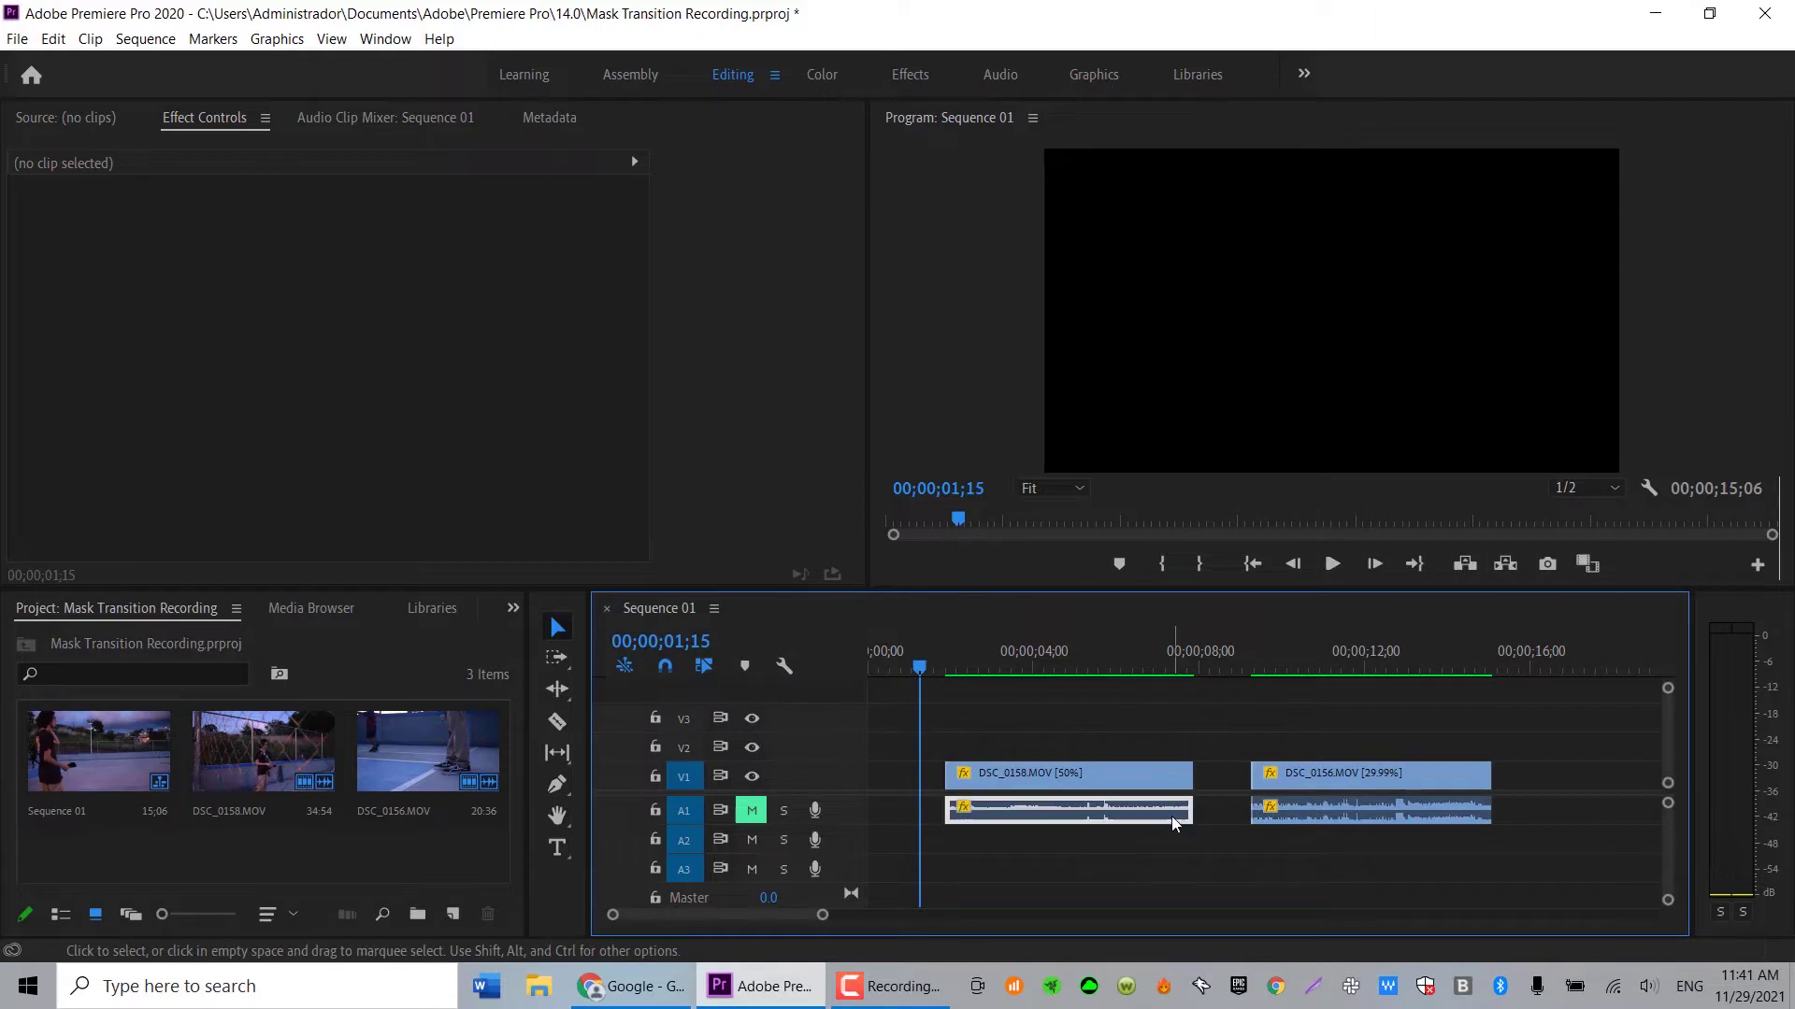
{"action": "key", "text": "Delete"}
{"action": "left_click", "coordinate": [1304, 811]}
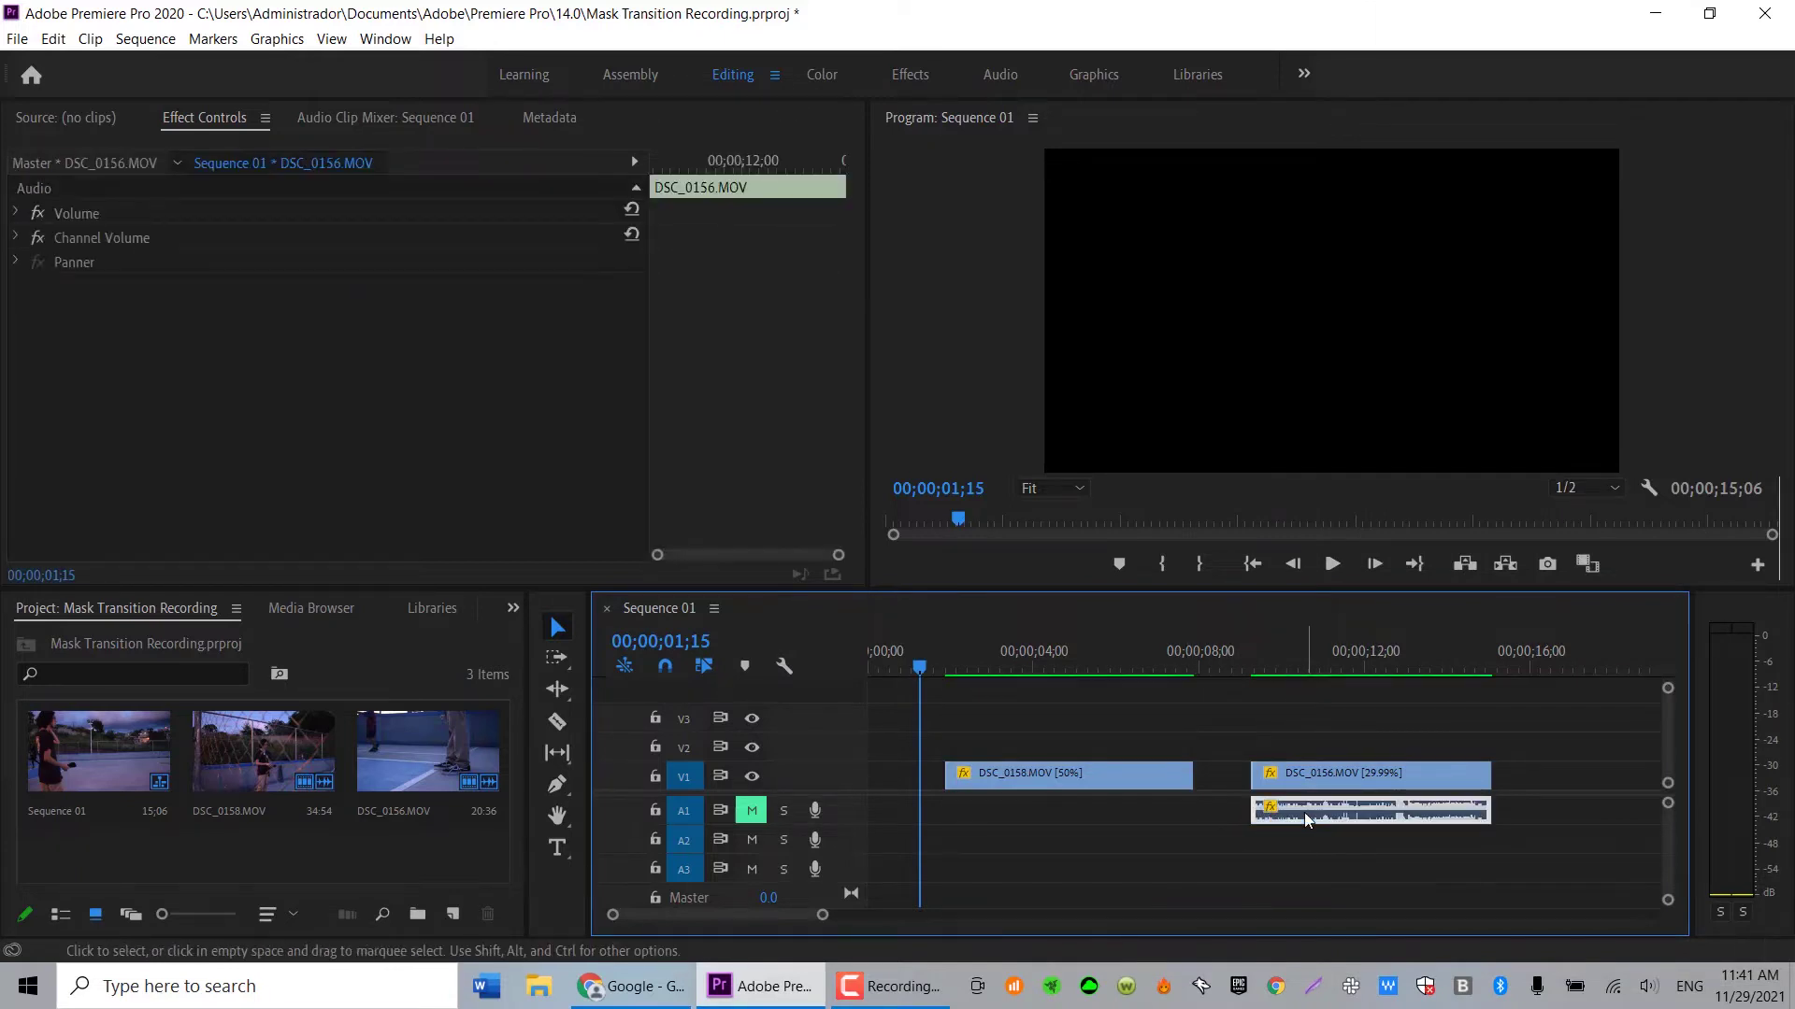
{"action": "key", "text": "Delete"}
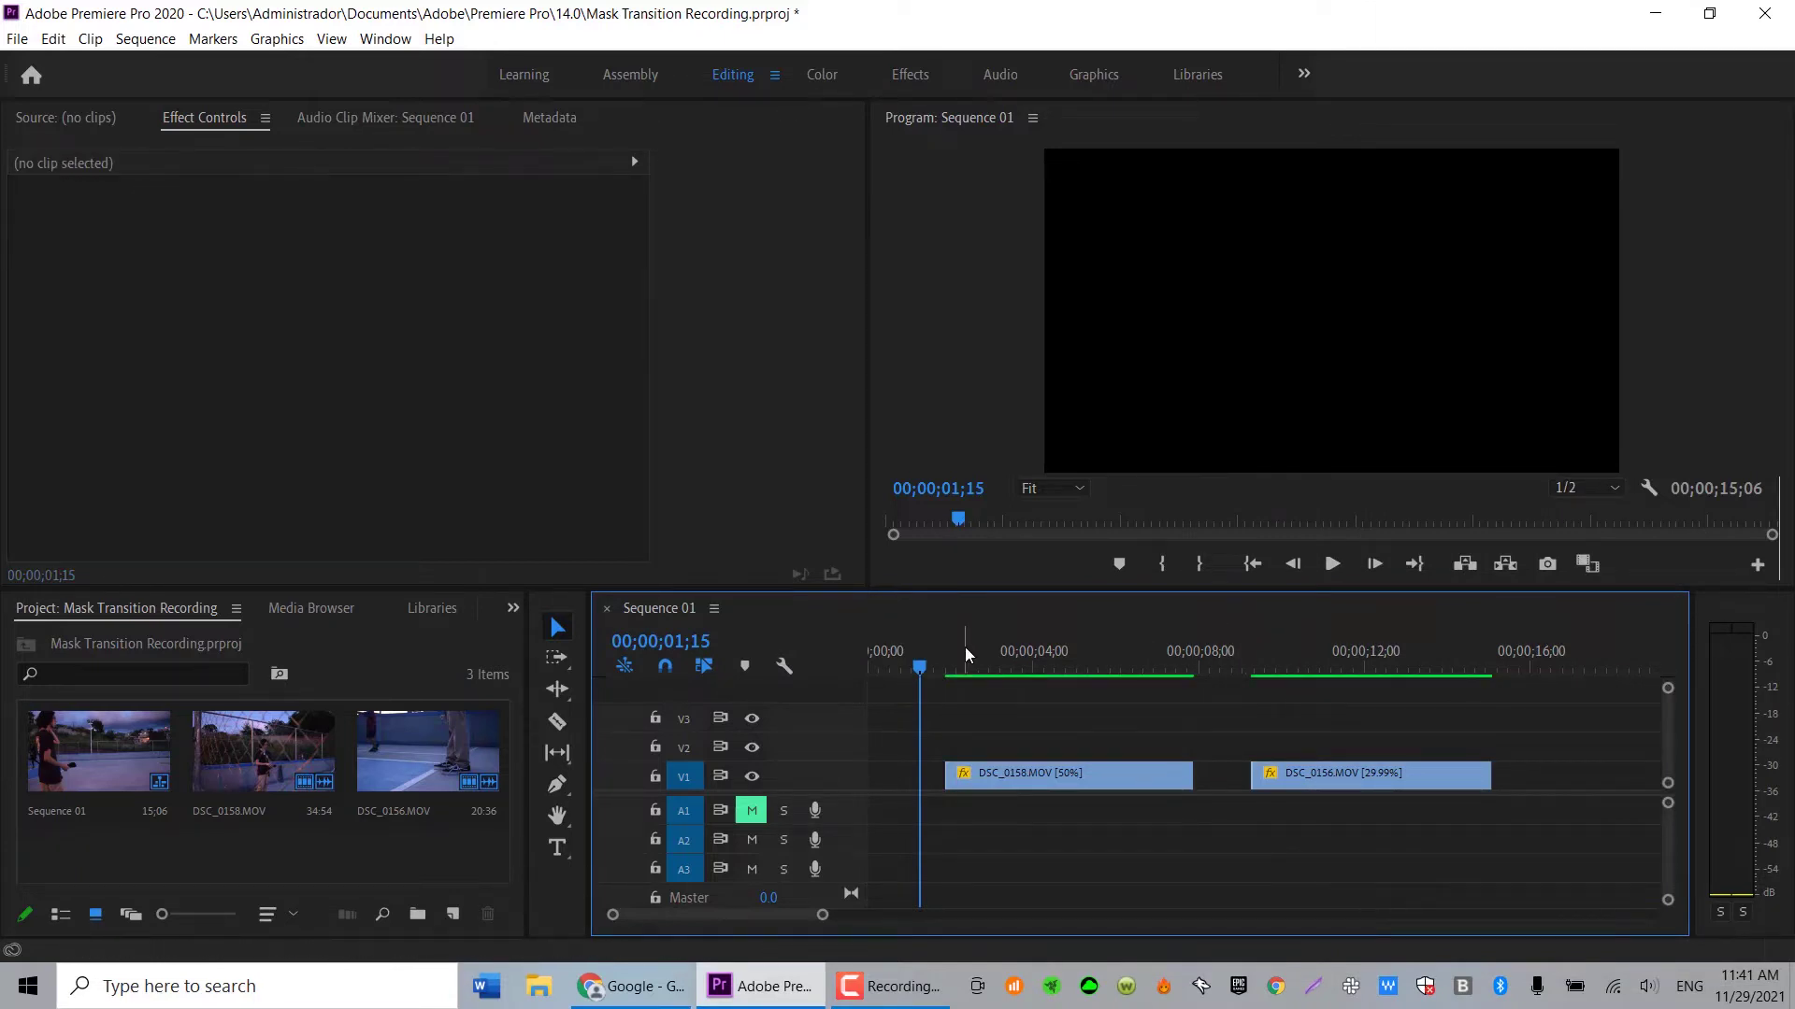
{"action": "left_click", "coordinate": [1044, 776]}
- Duplicate DSC_0158 onto V2 above the original, play it back, and park the playhead at 06;25
{"action": "left_click", "coordinate": [957, 670]}
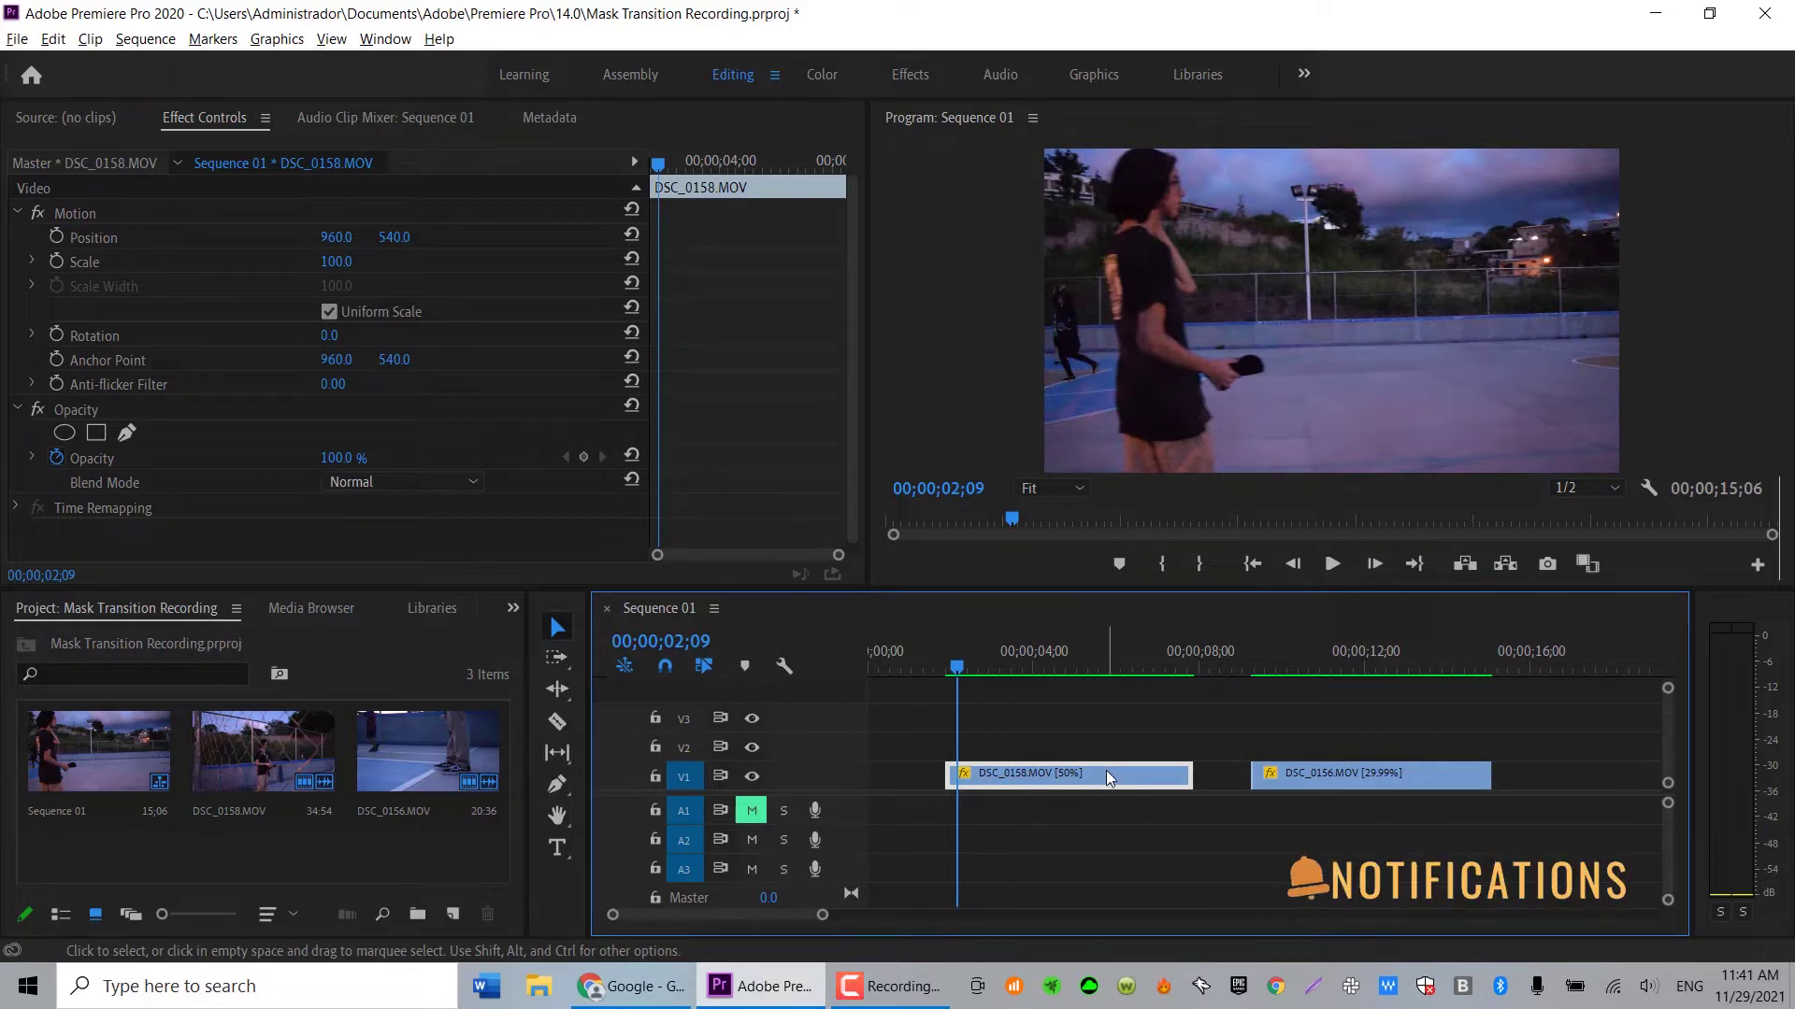
{"action": "left_click_drag", "start_coordinate": [1107, 770], "coordinate": [1108, 748]}
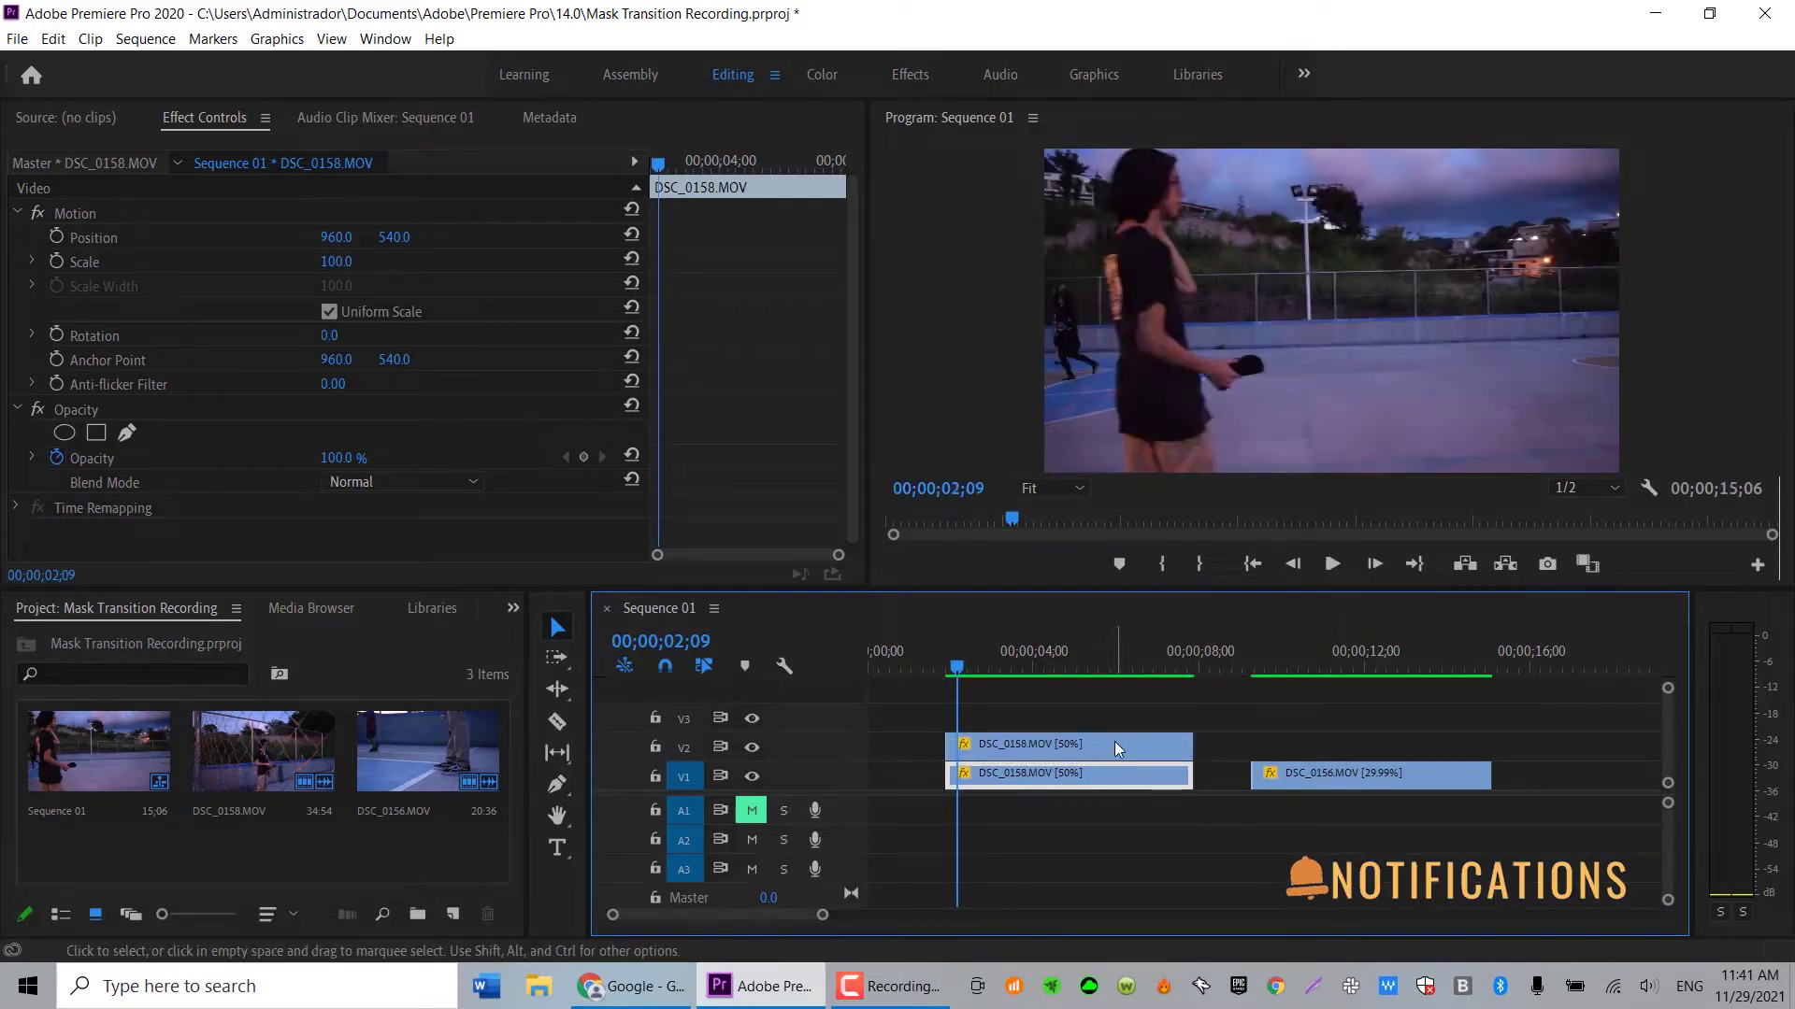
{"action": "left_click", "coordinate": [1115, 742]}
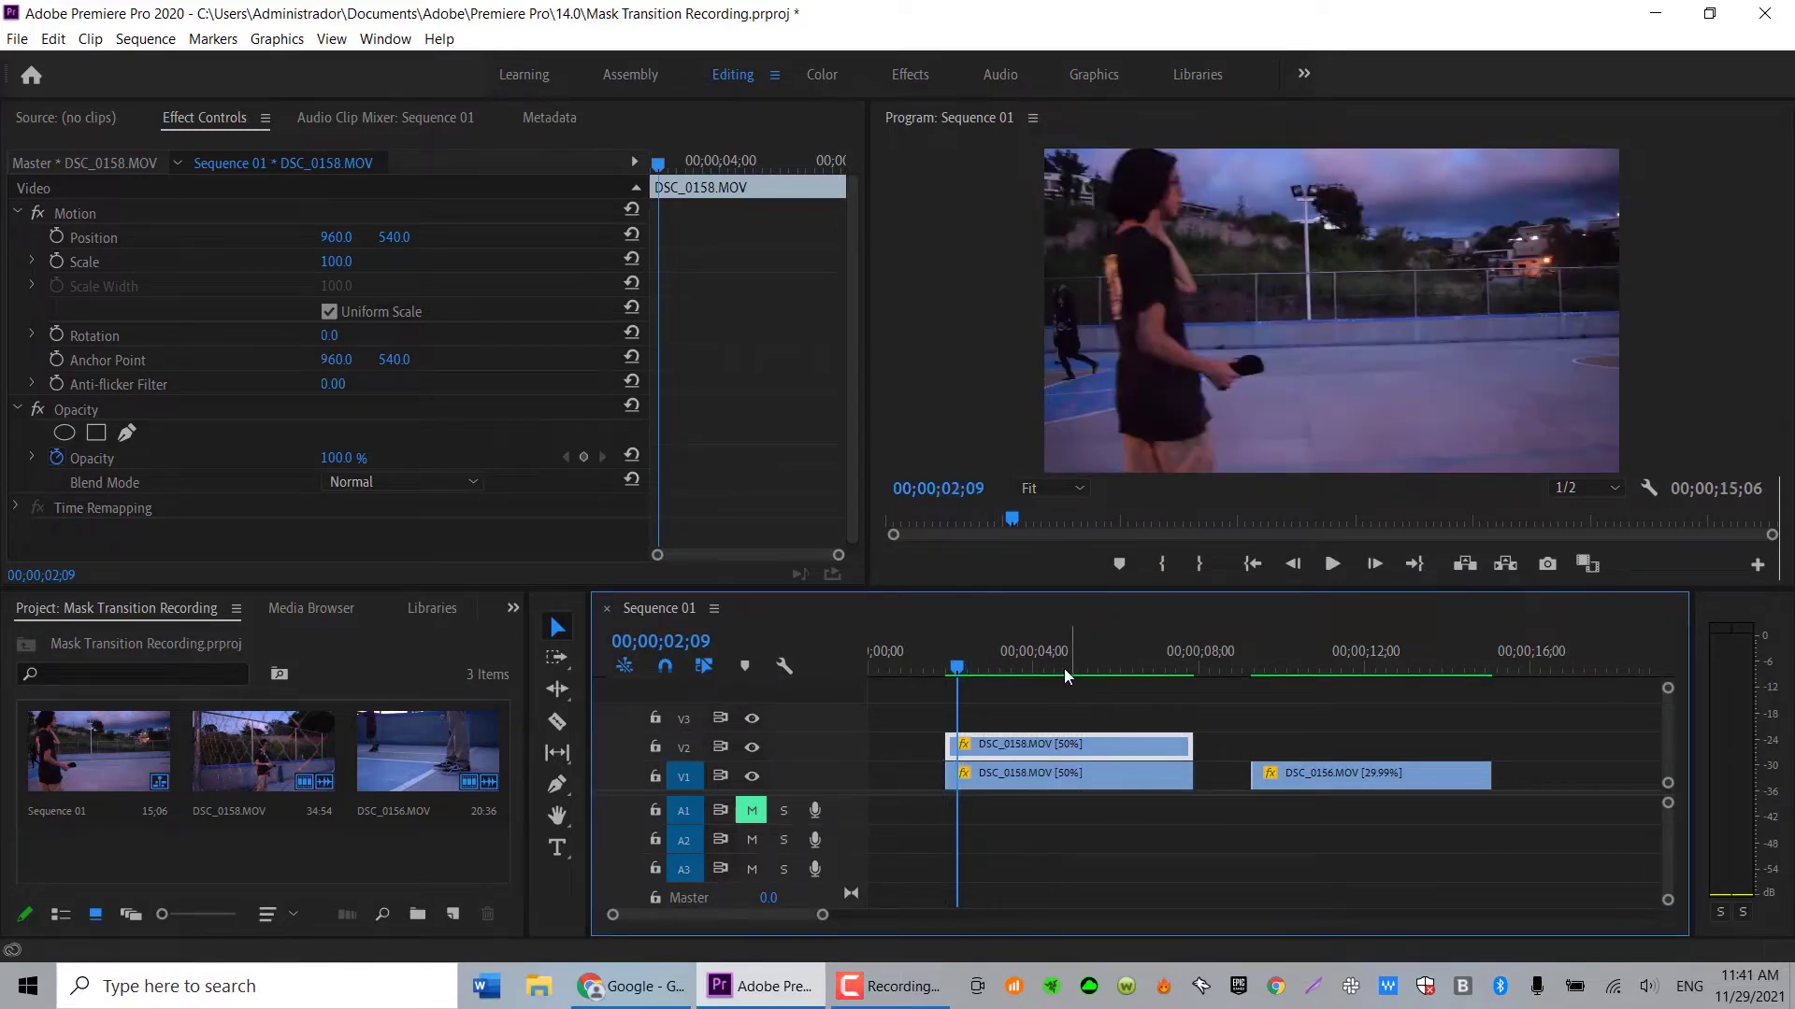
{"action": "left_click", "coordinate": [1333, 564]}
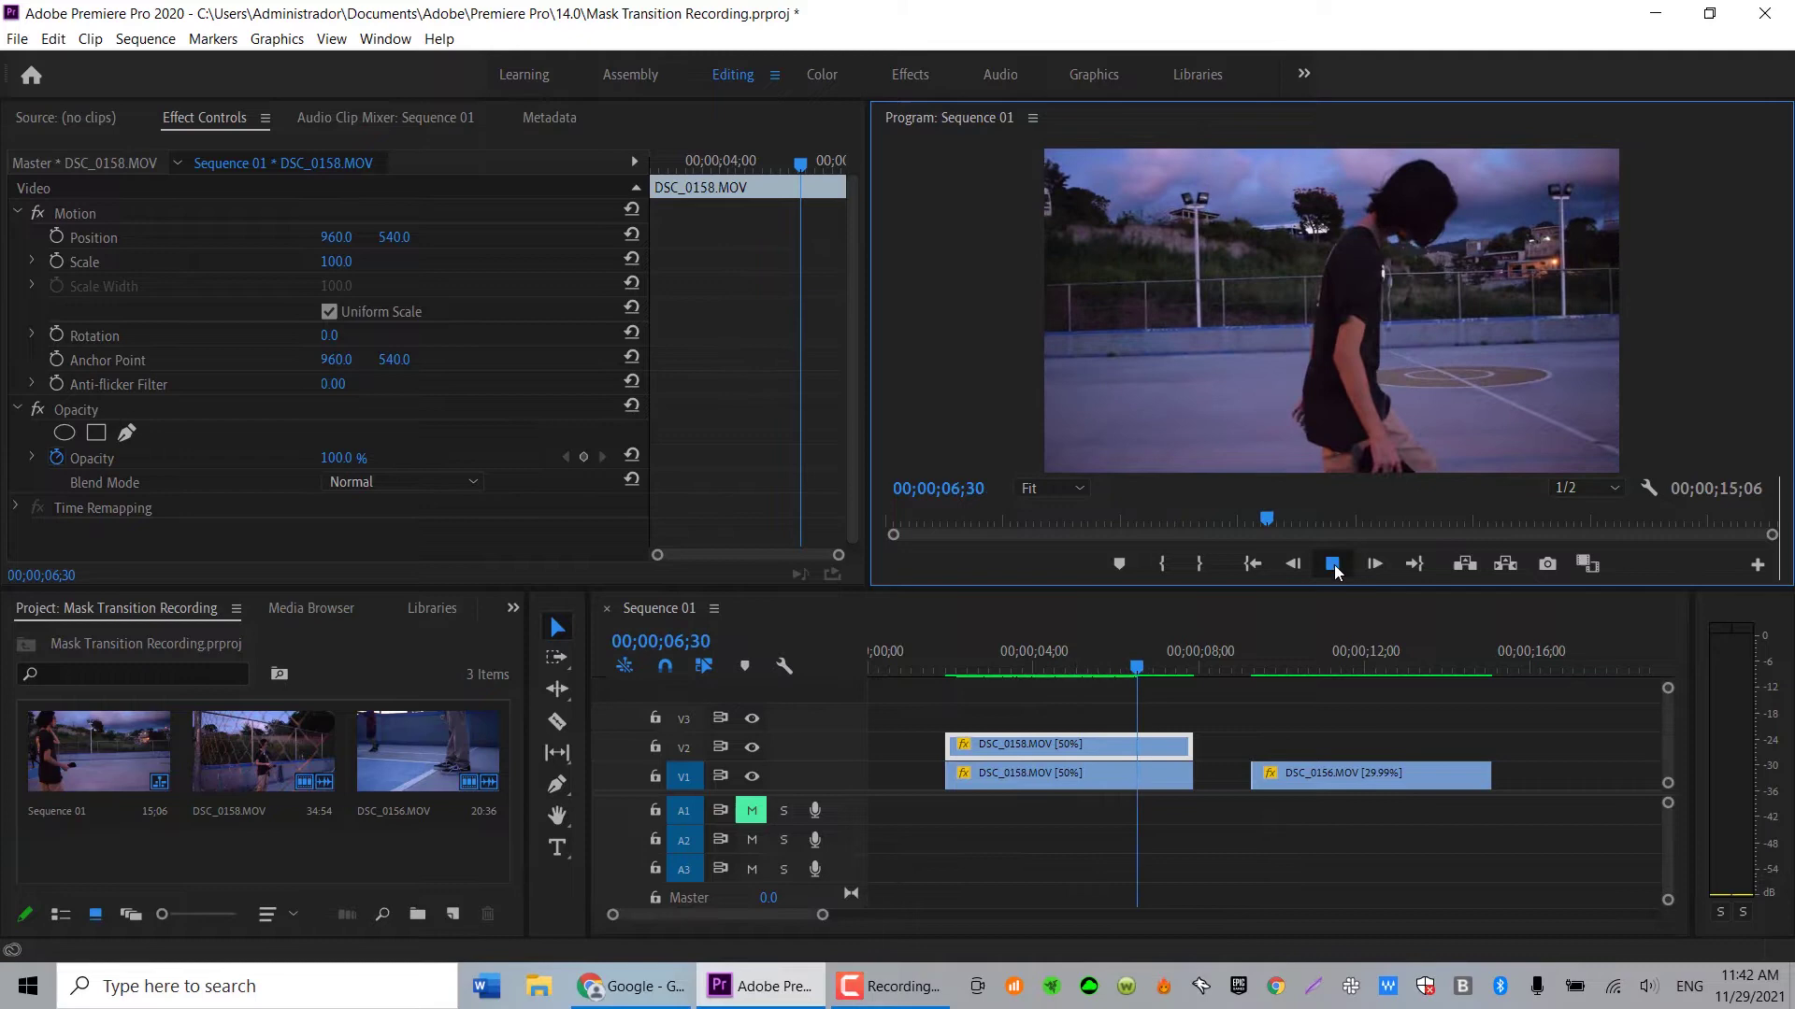
{"action": "left_click", "coordinate": [1333, 565]}
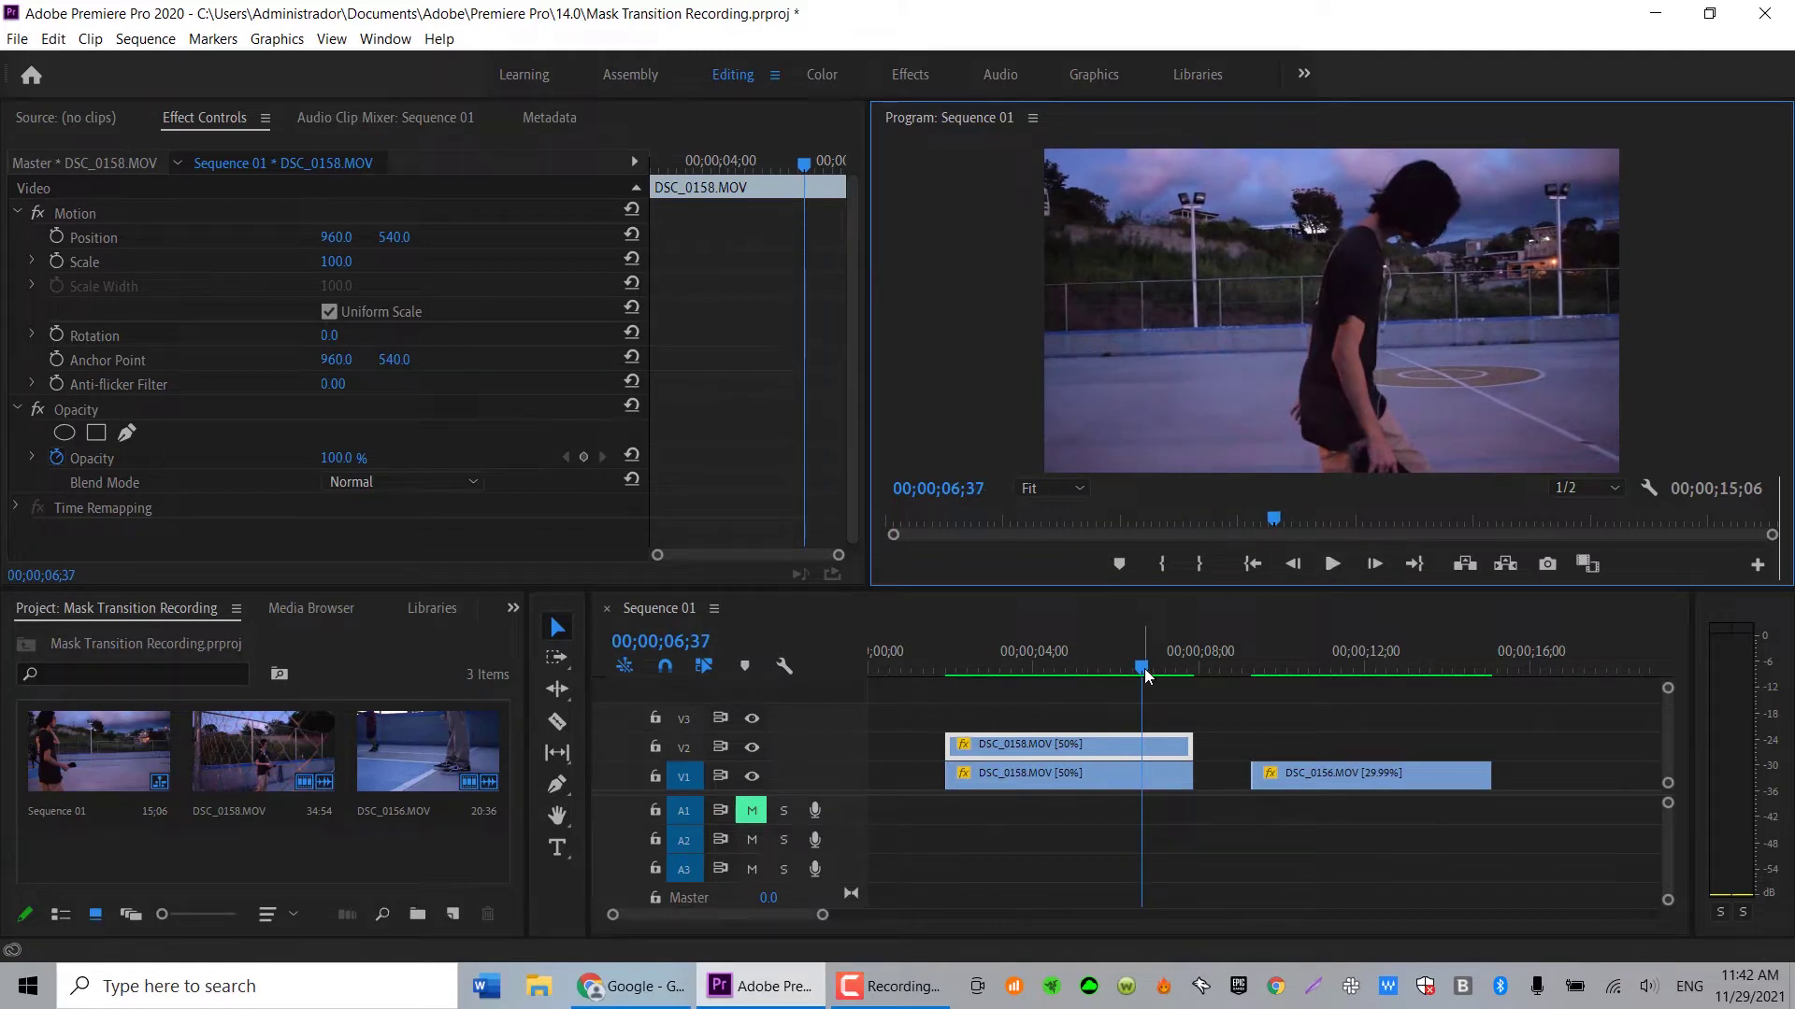
{"action": "left_click_drag", "start_coordinate": [1144, 669], "coordinate": [1136, 671]}
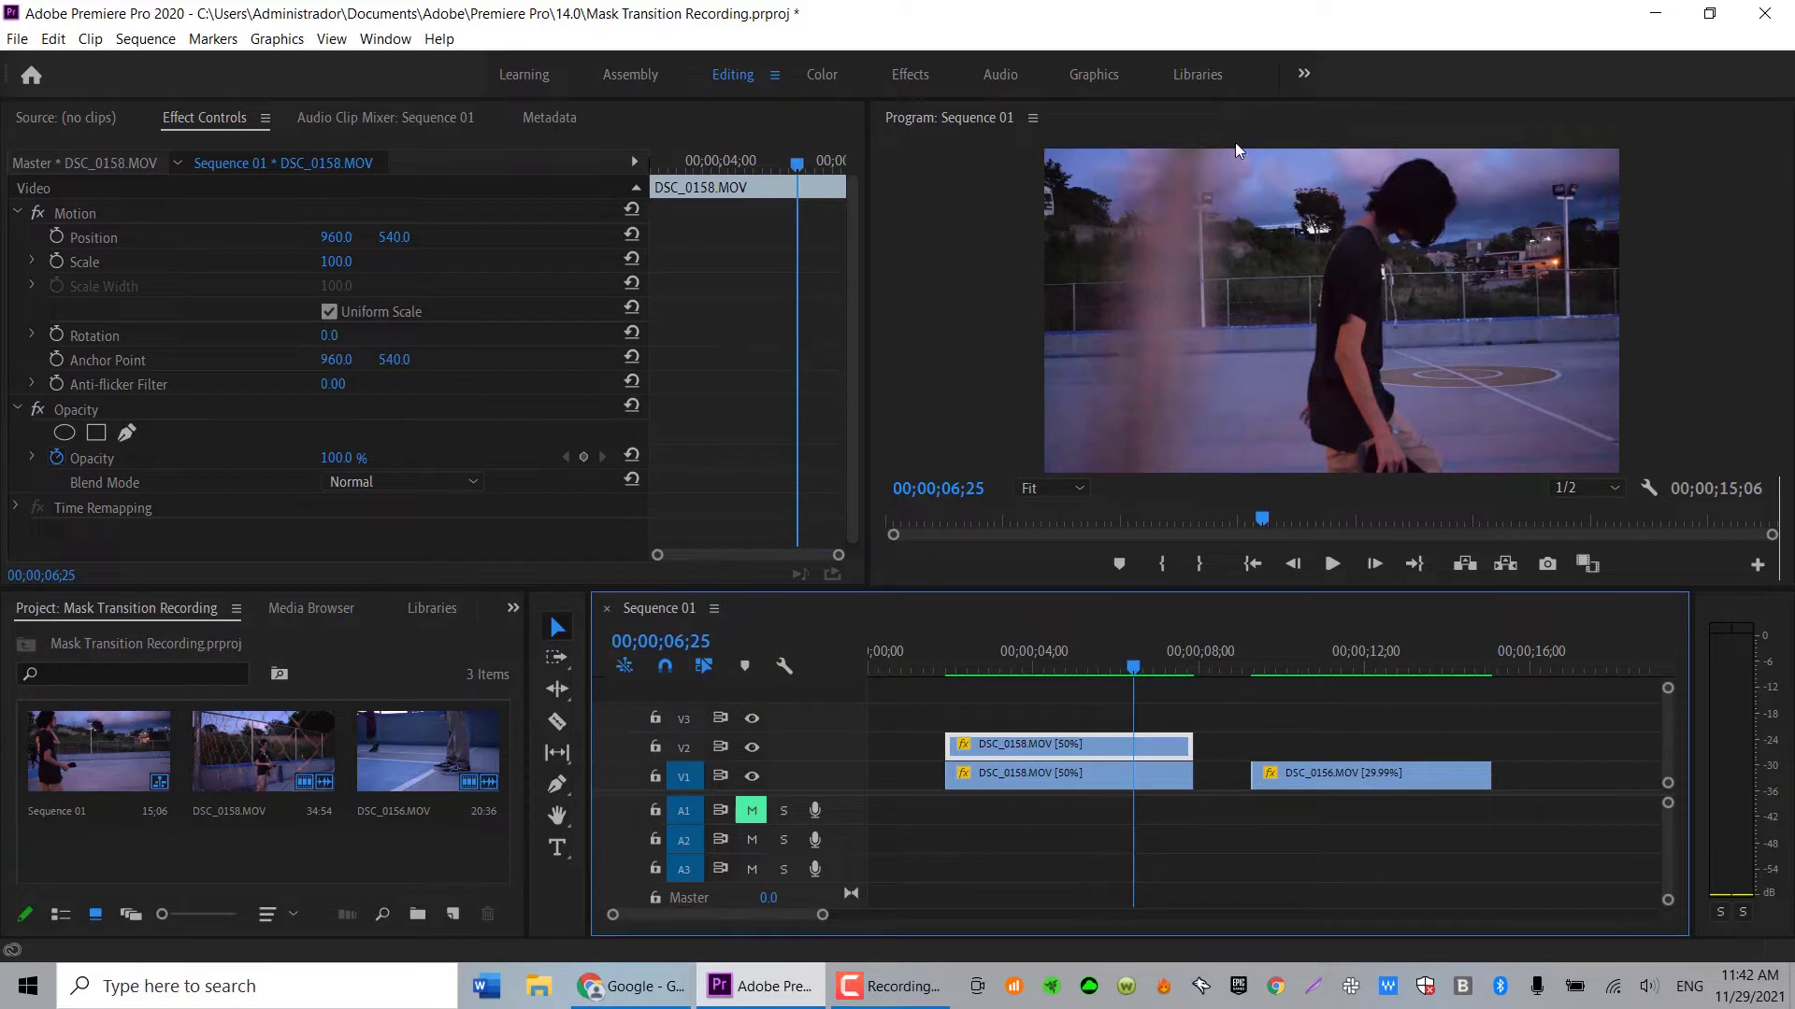
- Step back to 06;23 and set the Program monitor zoom to 25%
{"action": "key", "text": "Left"}
{"action": "key", "text": "Left"}
{"action": "left_click", "coordinate": [1080, 486]}
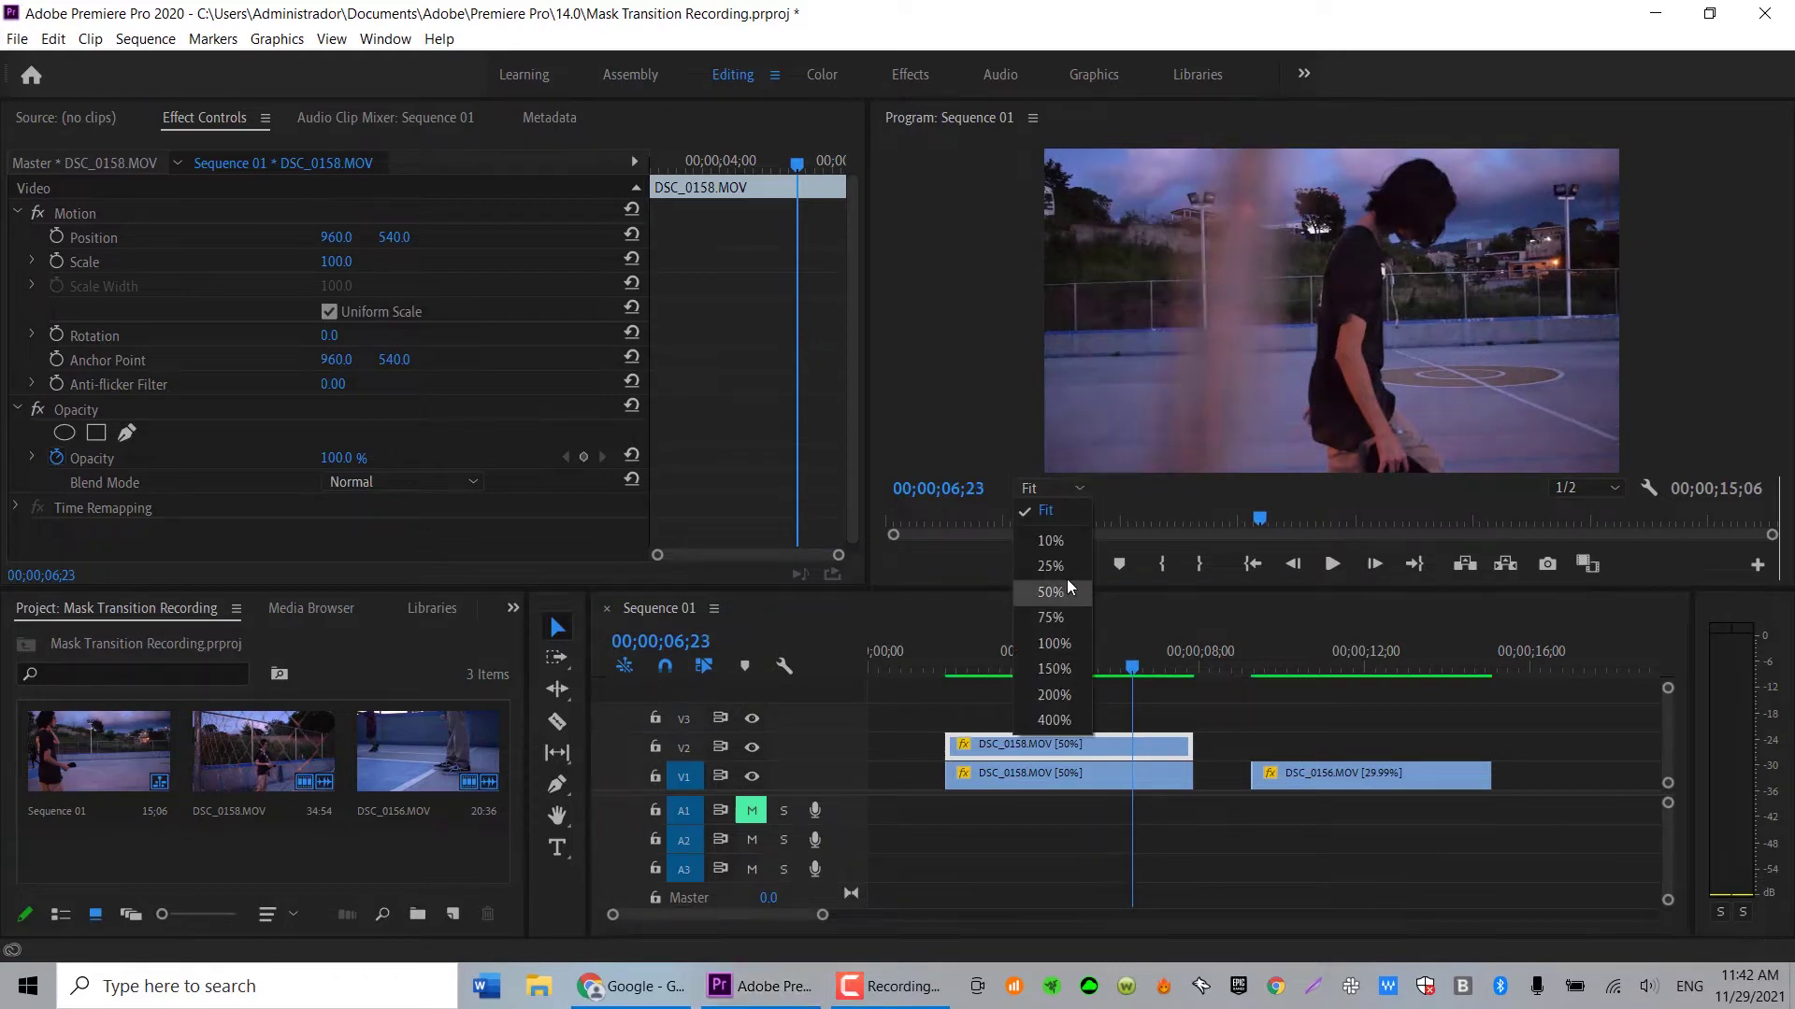
{"action": "left_click", "coordinate": [1044, 569]}
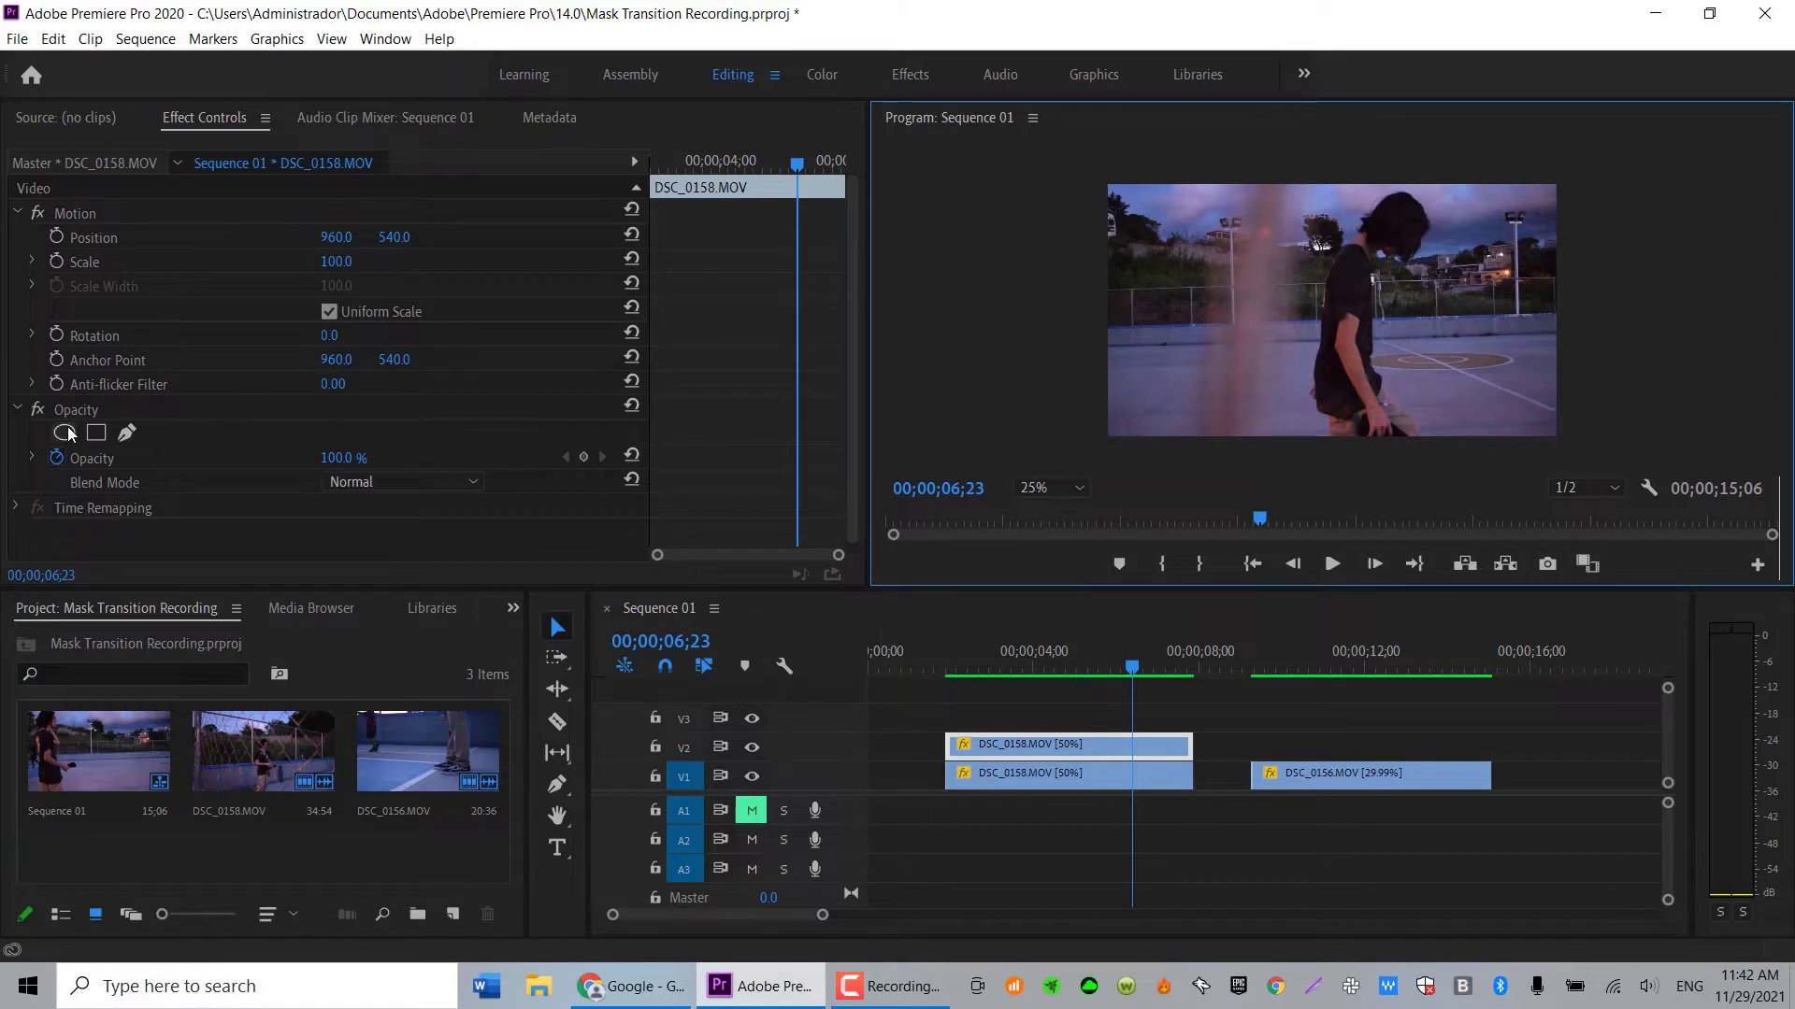
- Draw a closed four-point Opacity mask with a slanted left edge covering the frame's right side
{"action": "left_click", "coordinate": [126, 432]}
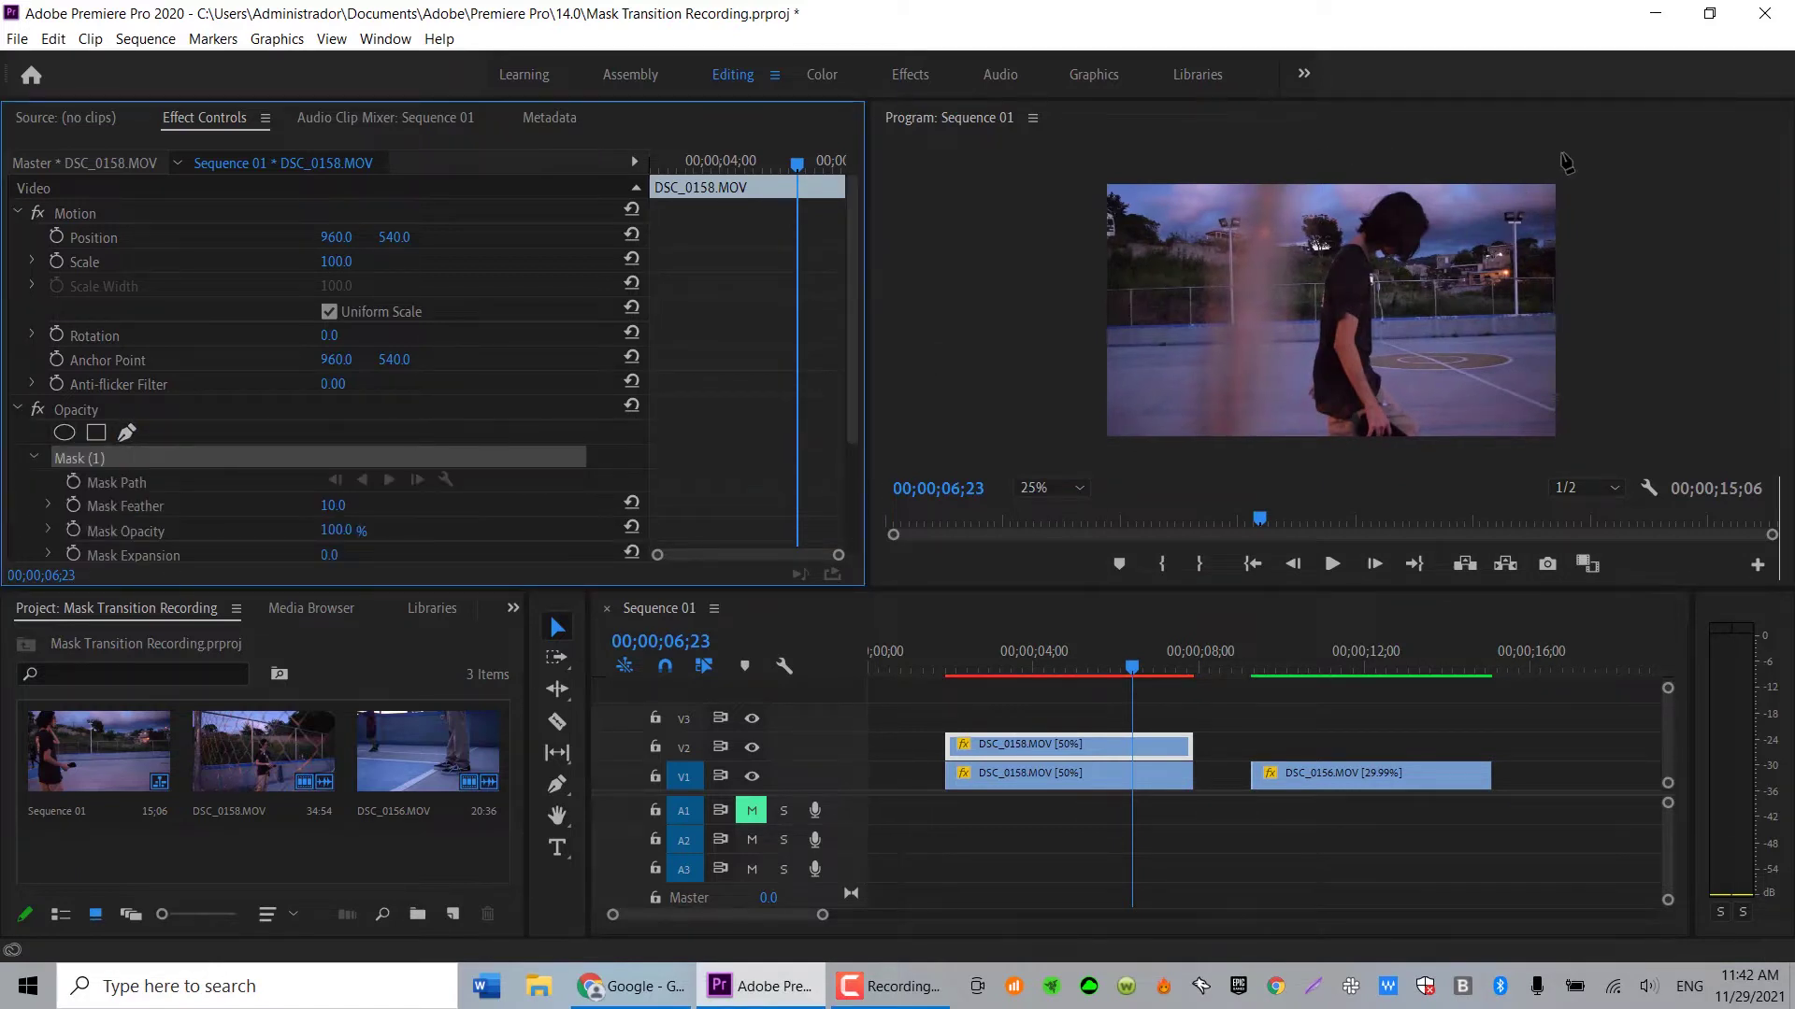
{"action": "left_click", "coordinate": [1588, 171]}
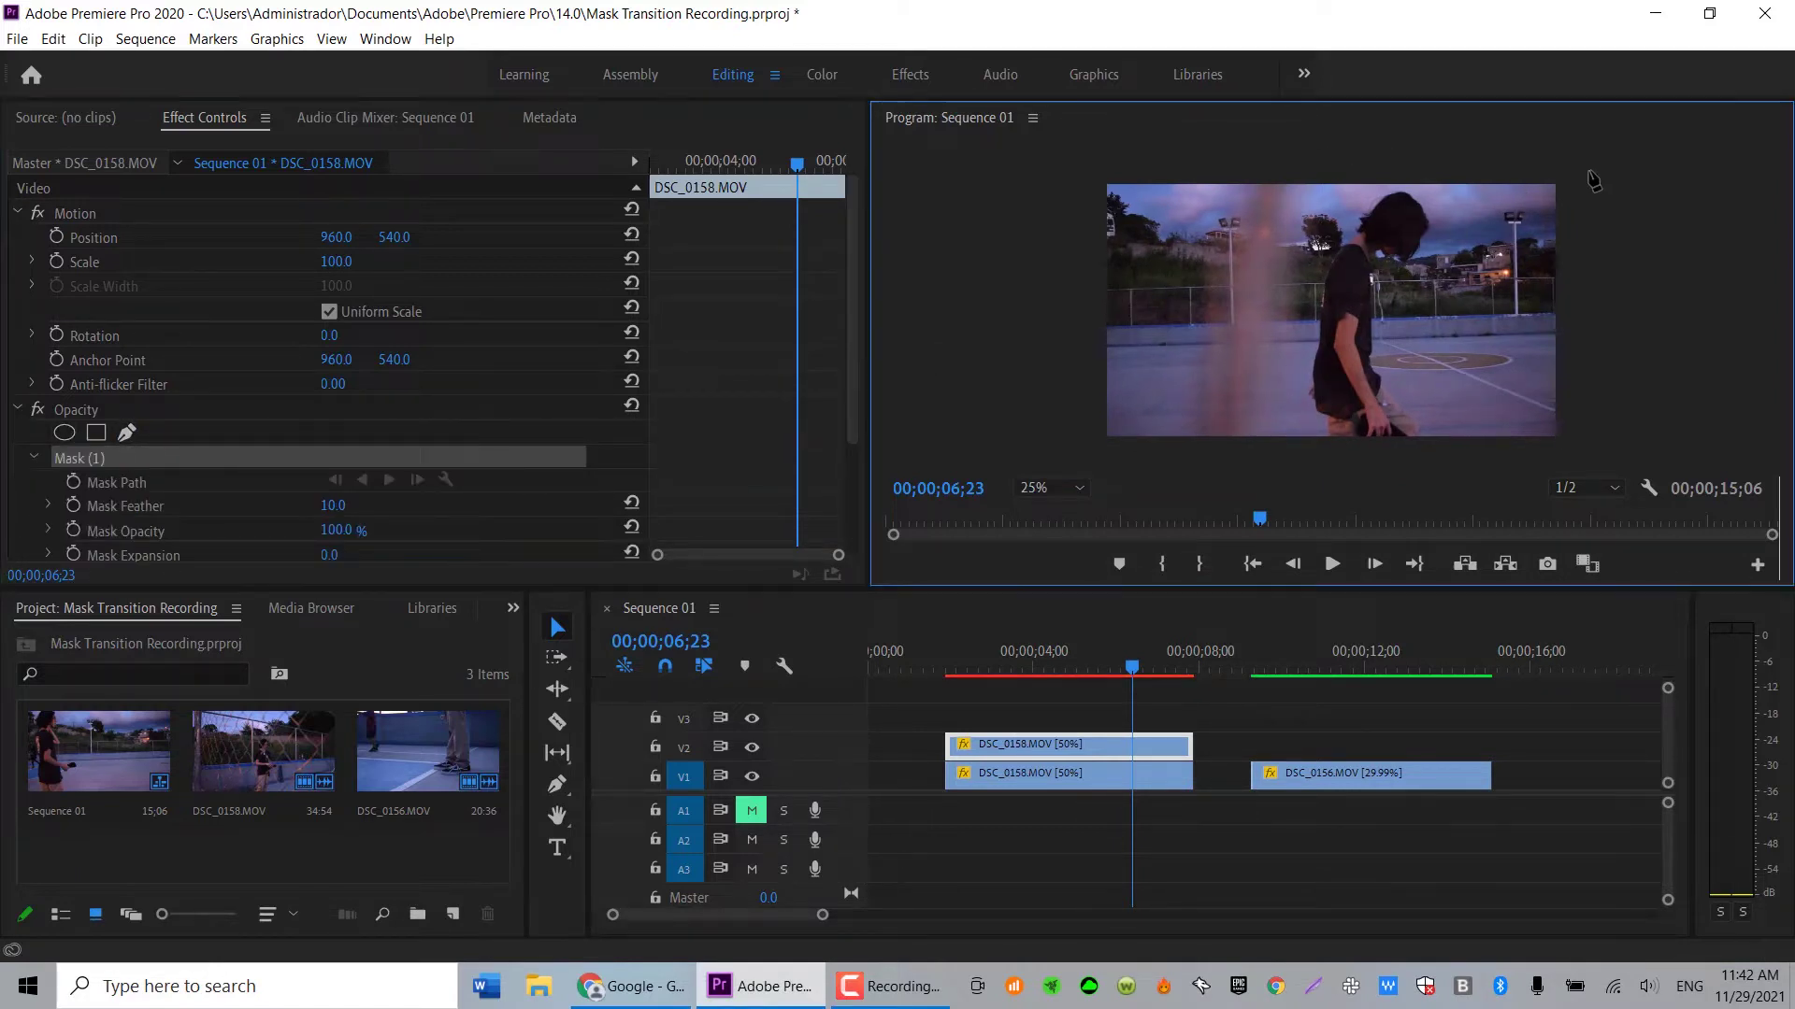
{"action": "left_click", "coordinate": [1289, 170]}
{"action": "left_click", "coordinate": [1244, 455]}
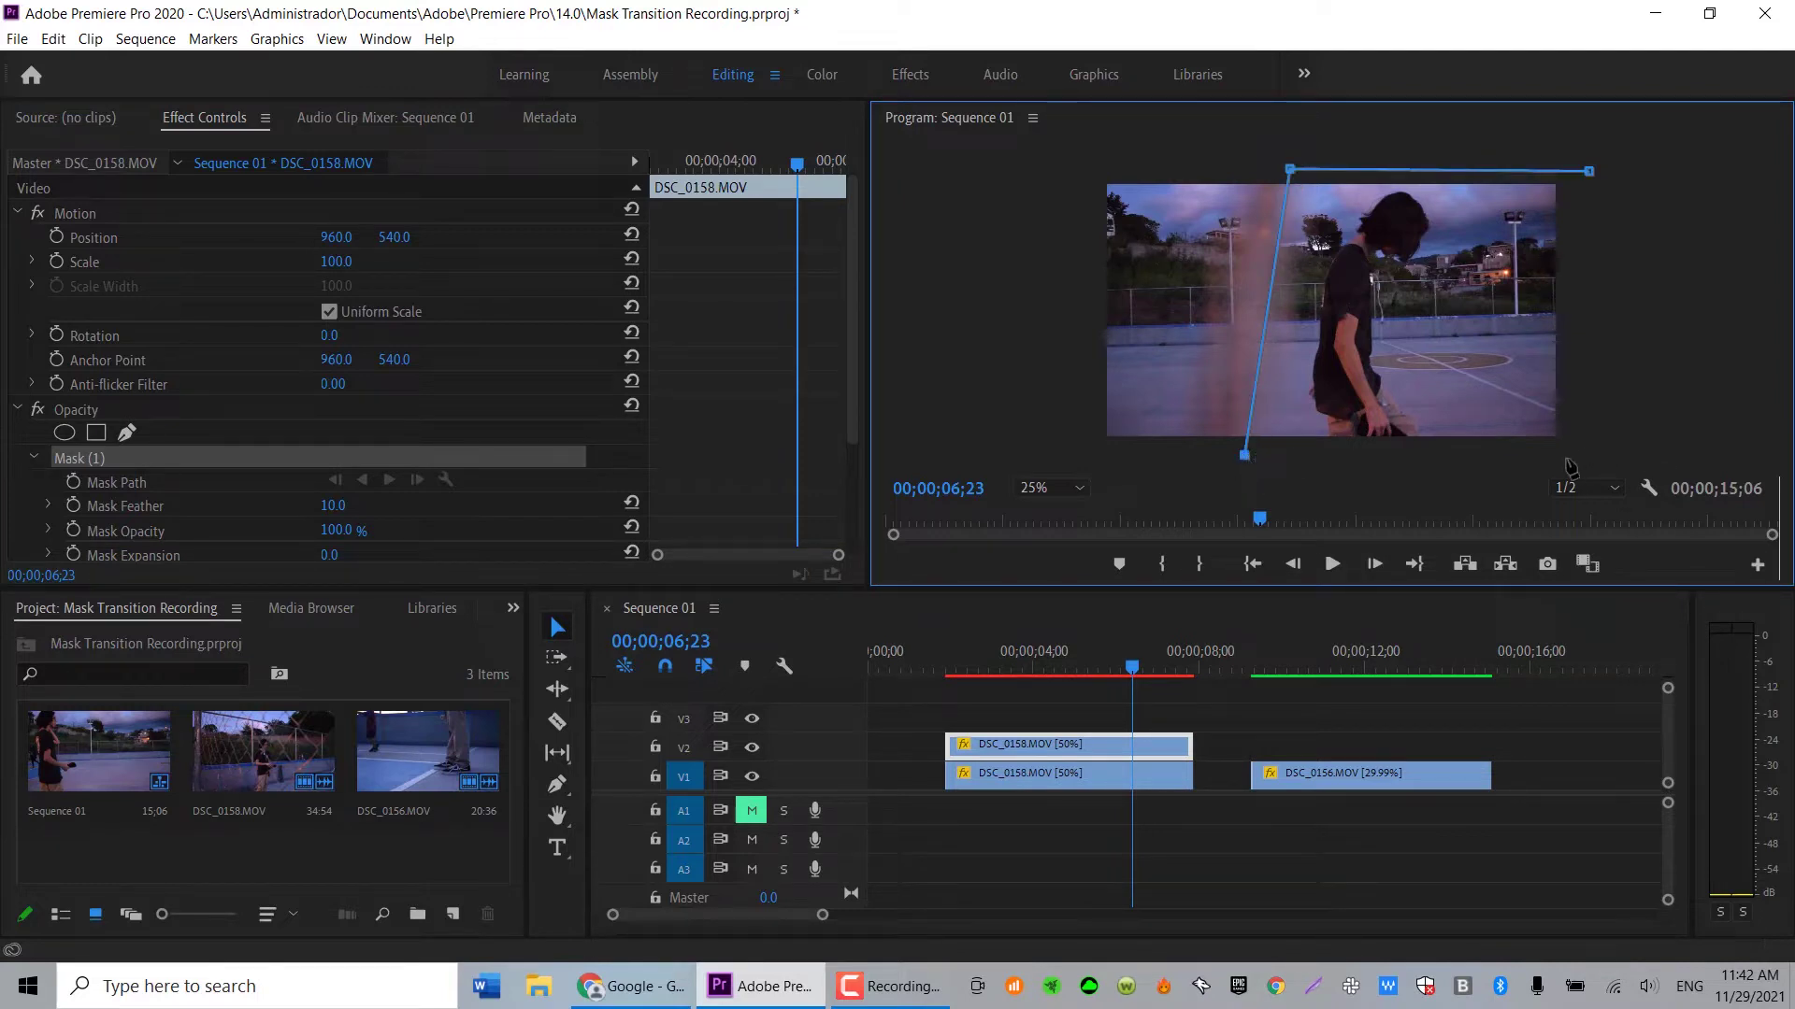
{"action": "left_click", "coordinate": [1568, 460]}
{"action": "left_click", "coordinate": [1589, 172]}
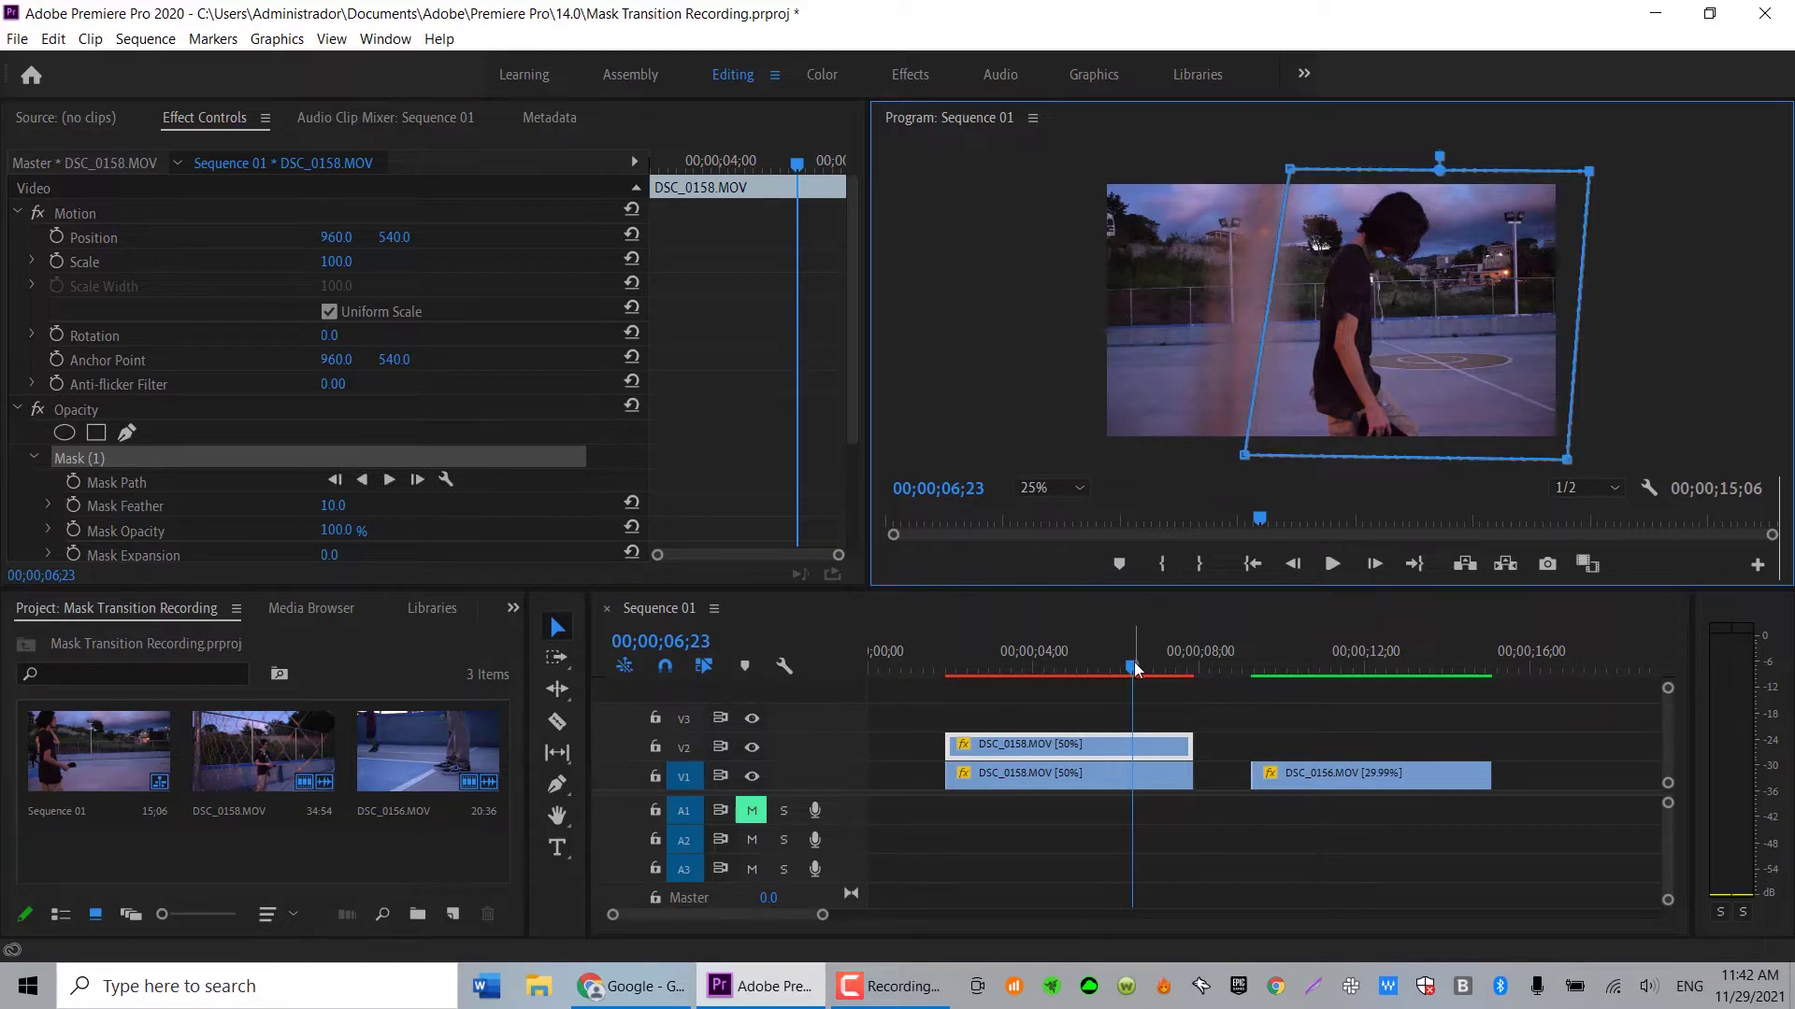
- Start Mask Path keyframing and, at 06;27, drag the mask's left corners left toward the bar
{"action": "left_click", "coordinate": [73, 482]}
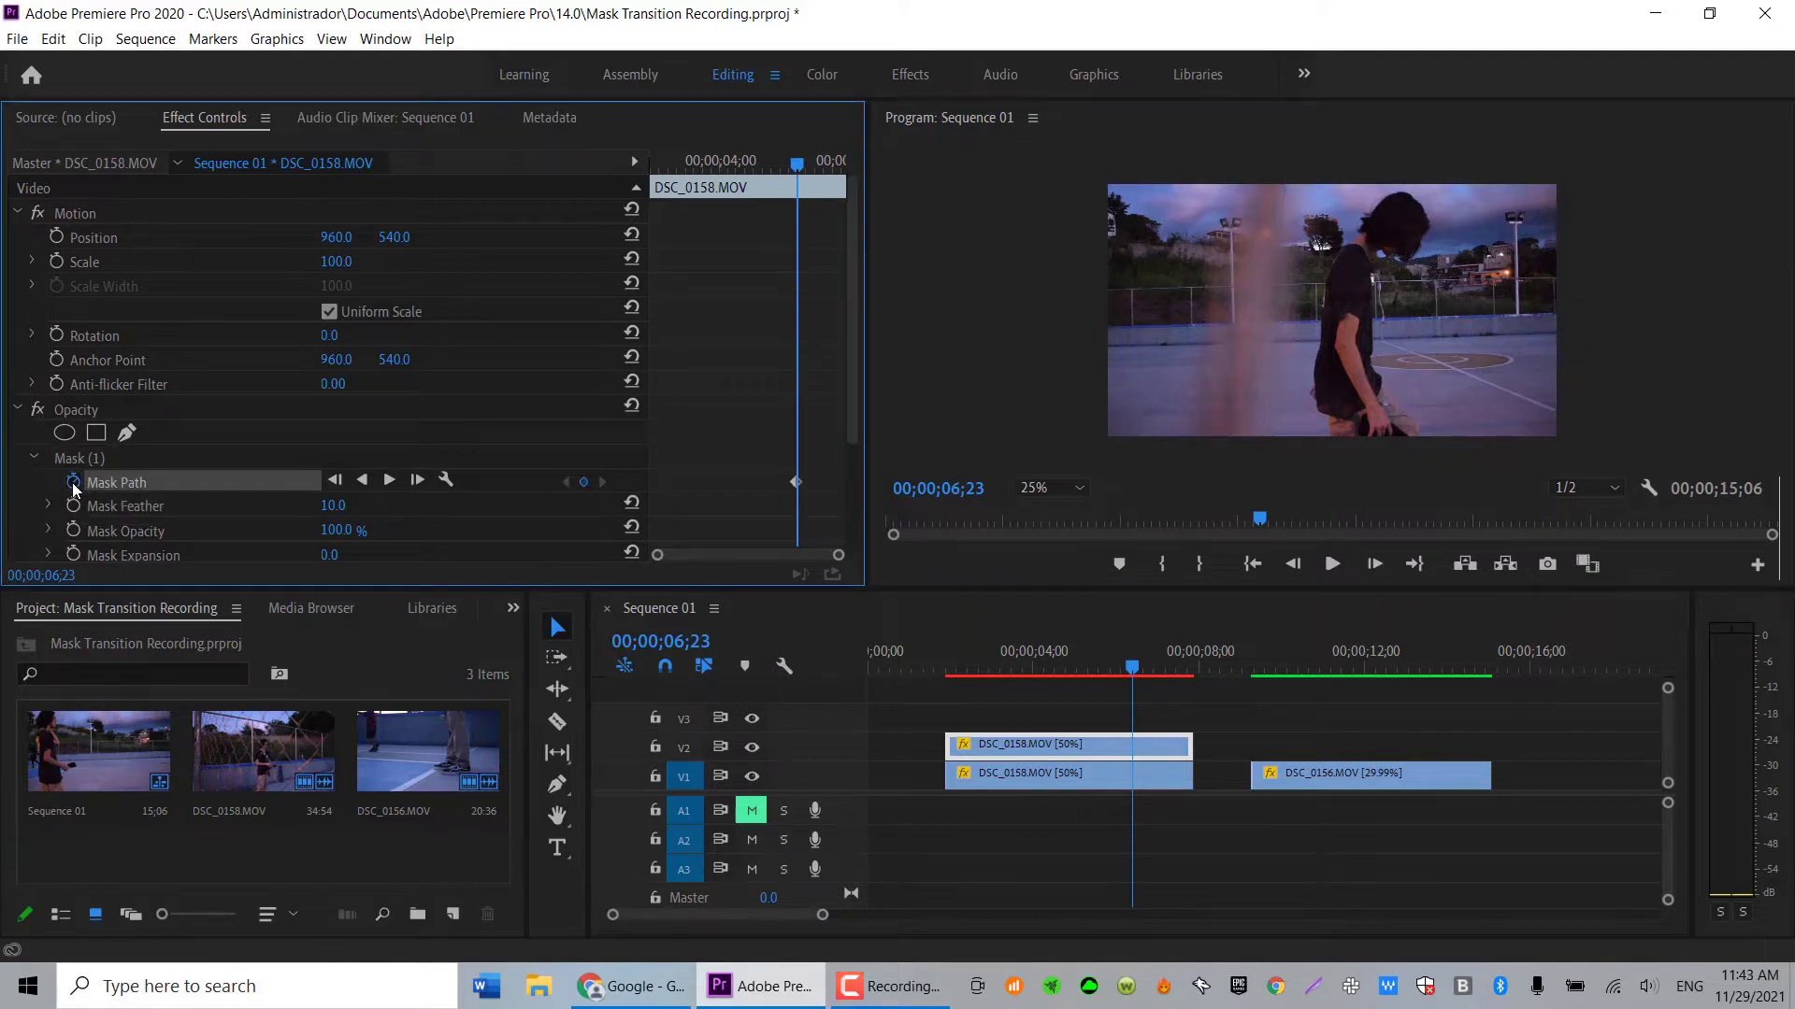
{"action": "left_click", "coordinate": [120, 458]}
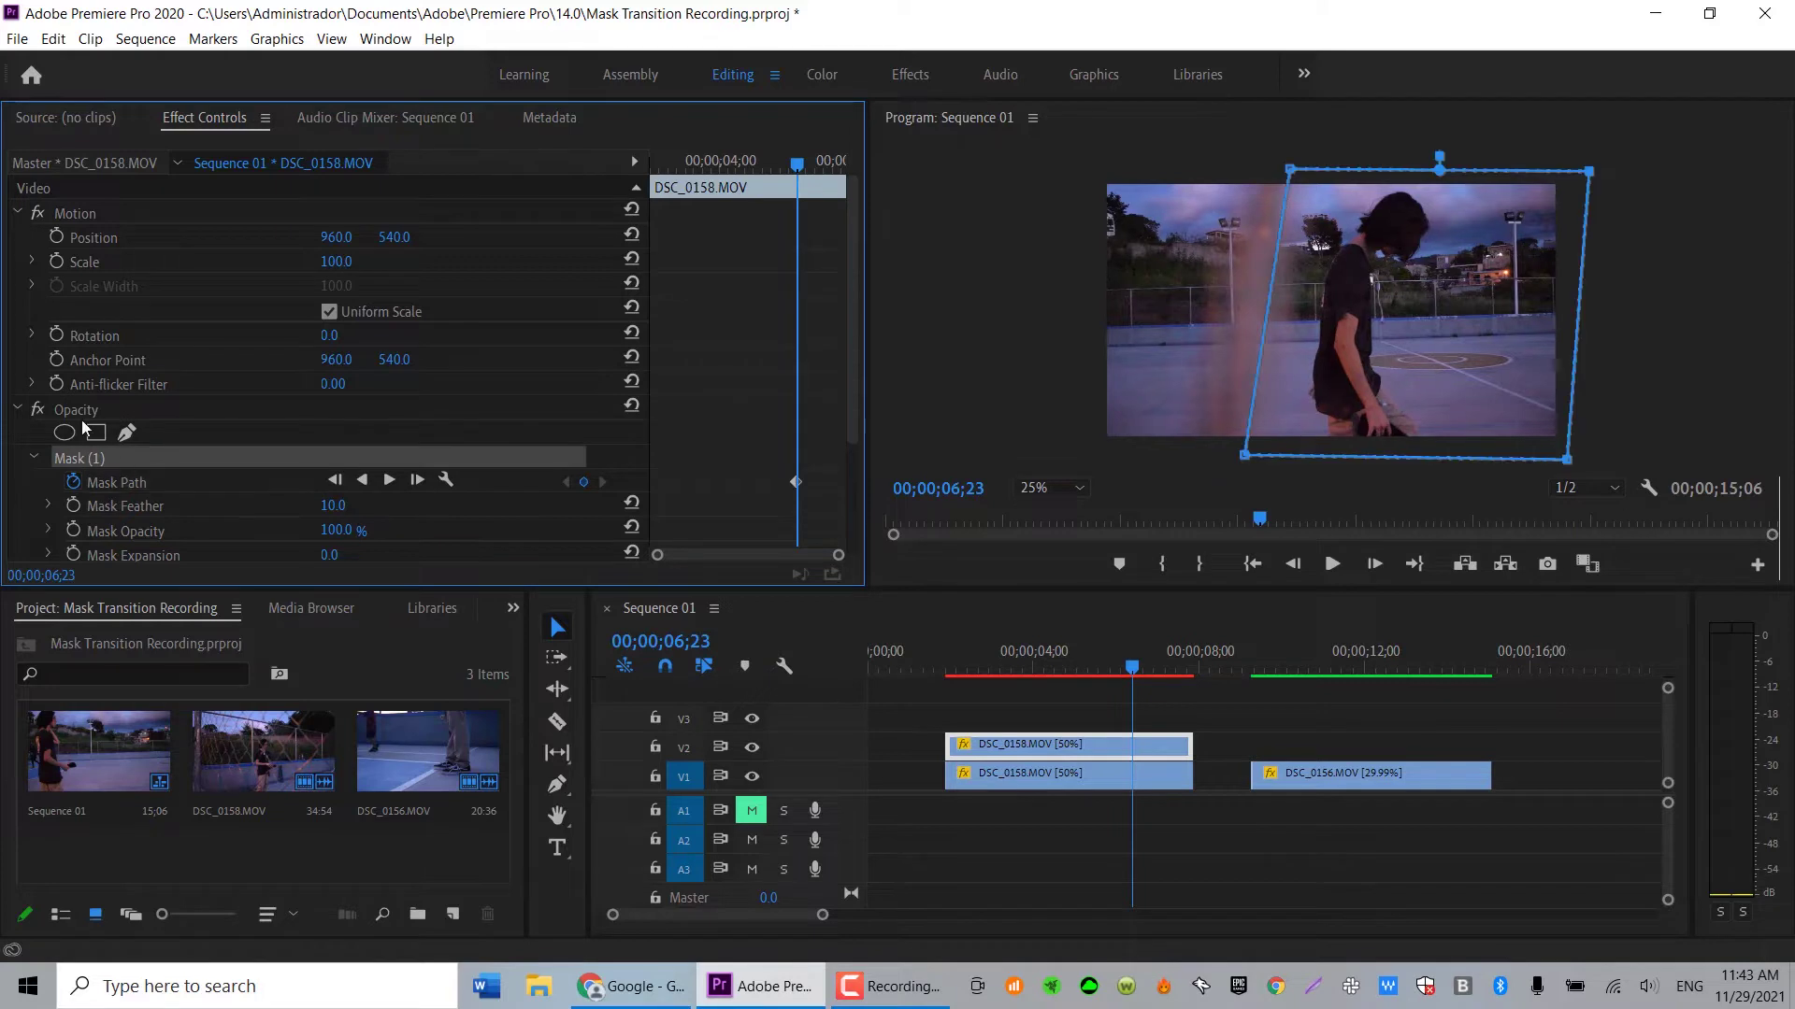
{"action": "left_click", "coordinate": [1135, 673]}
{"action": "left_click_drag", "start_coordinate": [1136, 673], "coordinate": [1137, 673]}
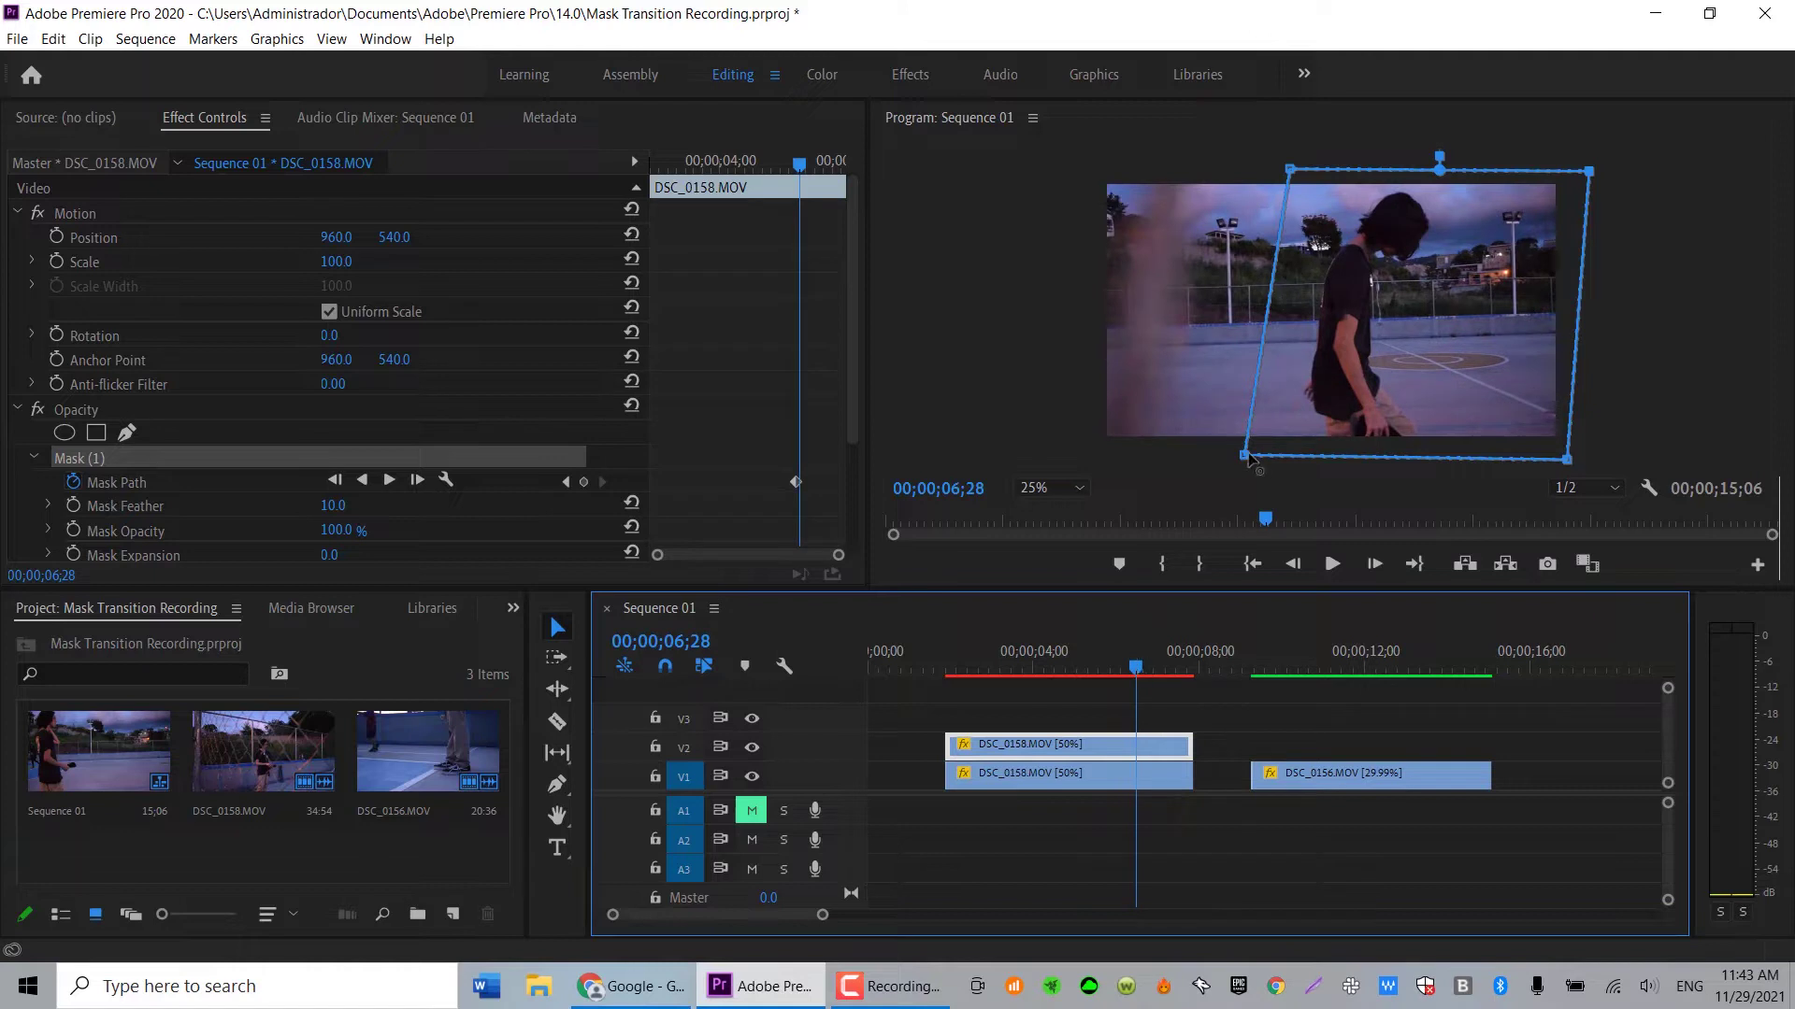
{"action": "key", "text": "Left"}
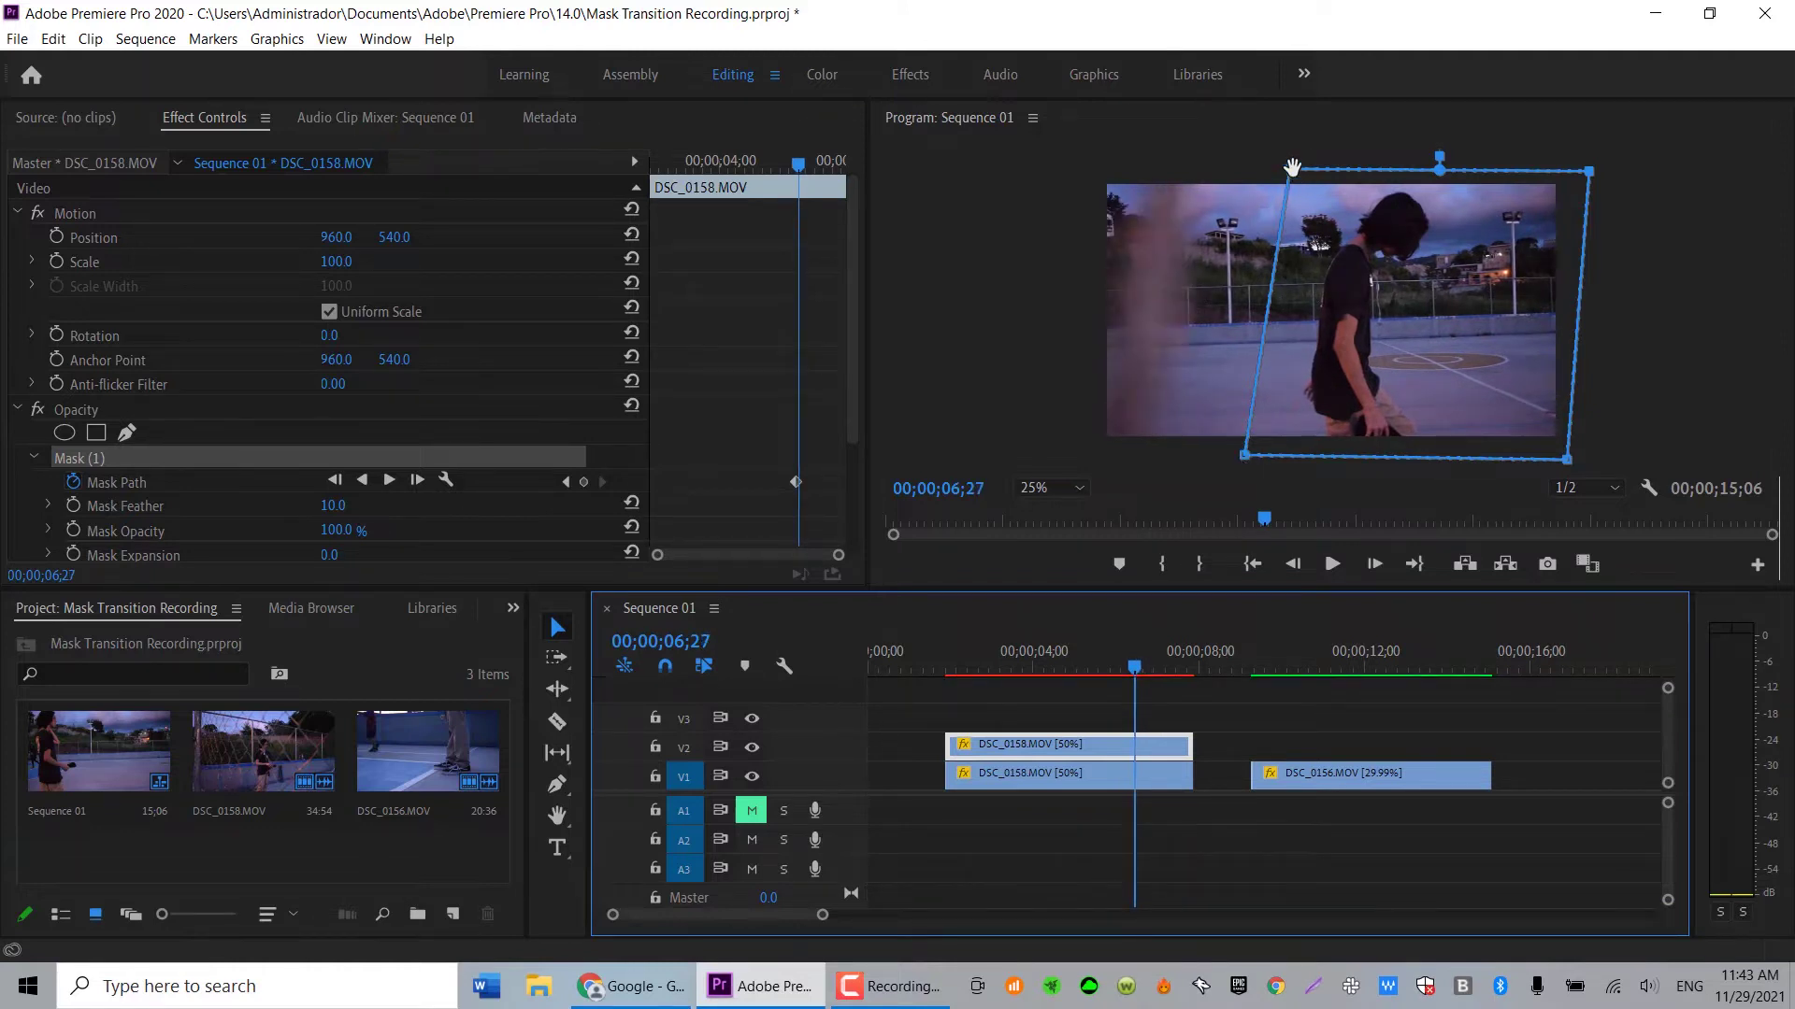
{"action": "left_click_drag", "start_coordinate": [1246, 457], "coordinate": [1137, 459]}
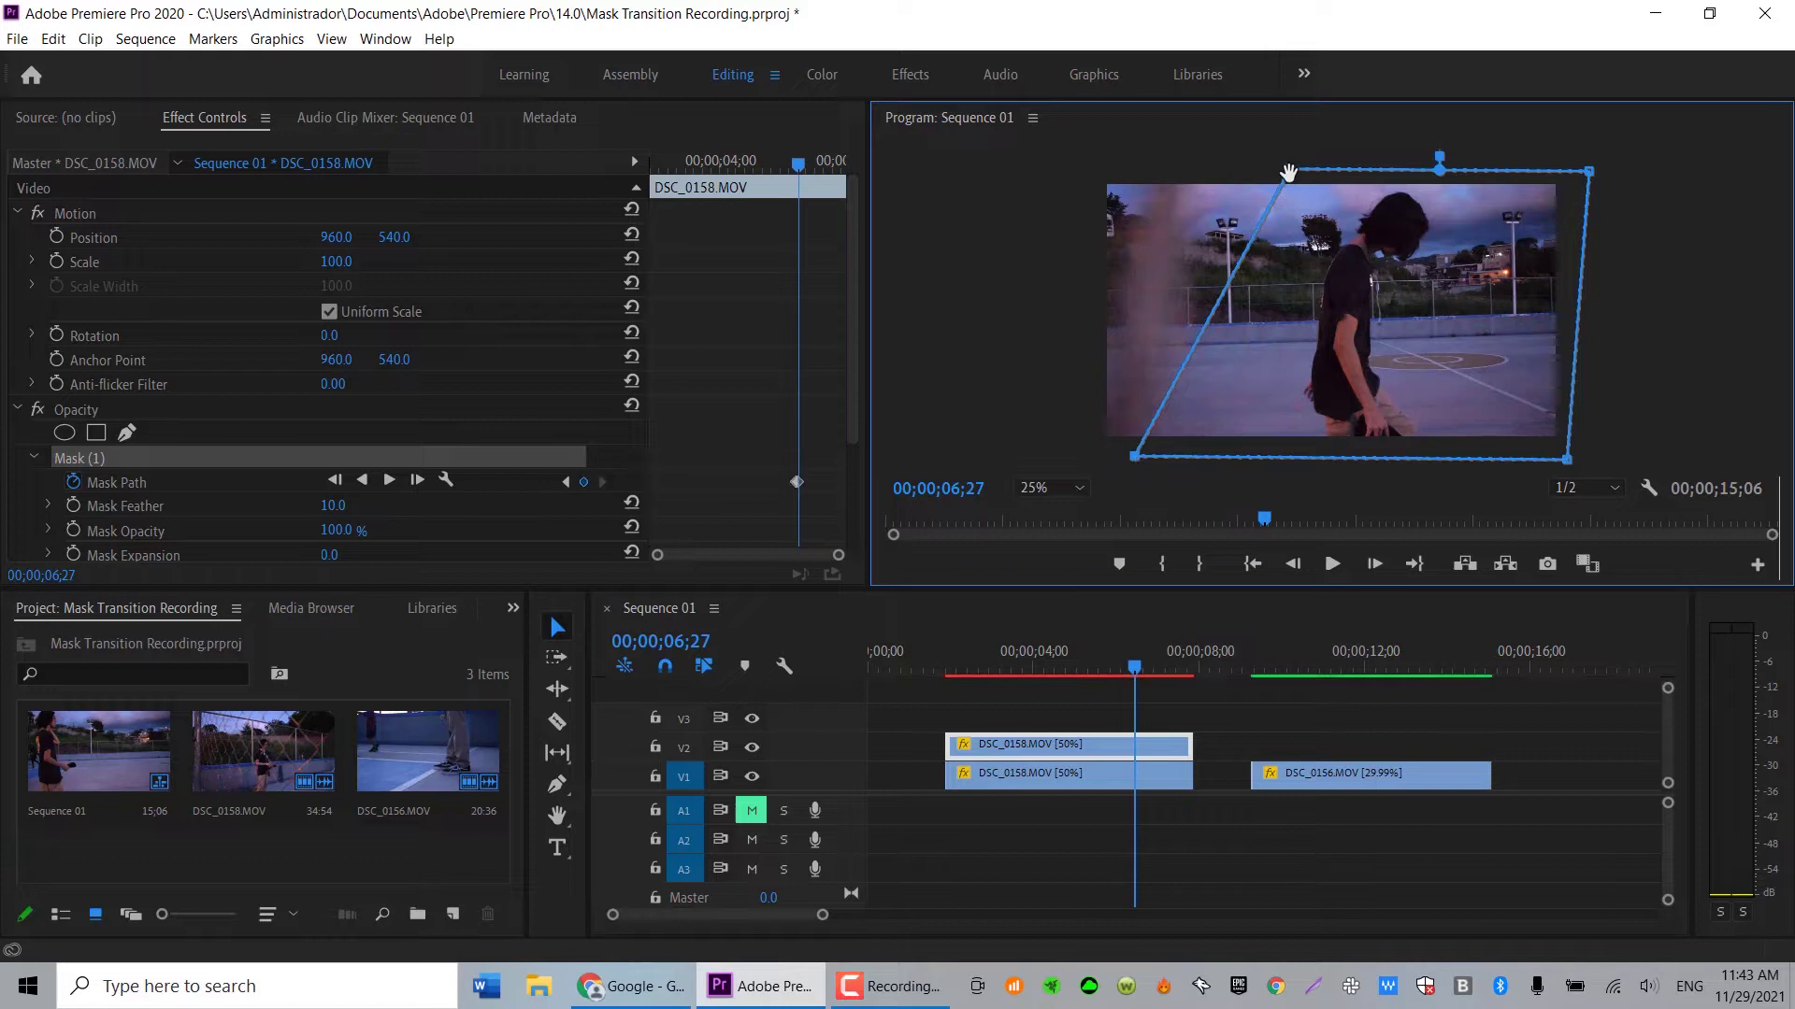
{"action": "left_click_drag", "start_coordinate": [1287, 168], "coordinate": [1184, 167]}
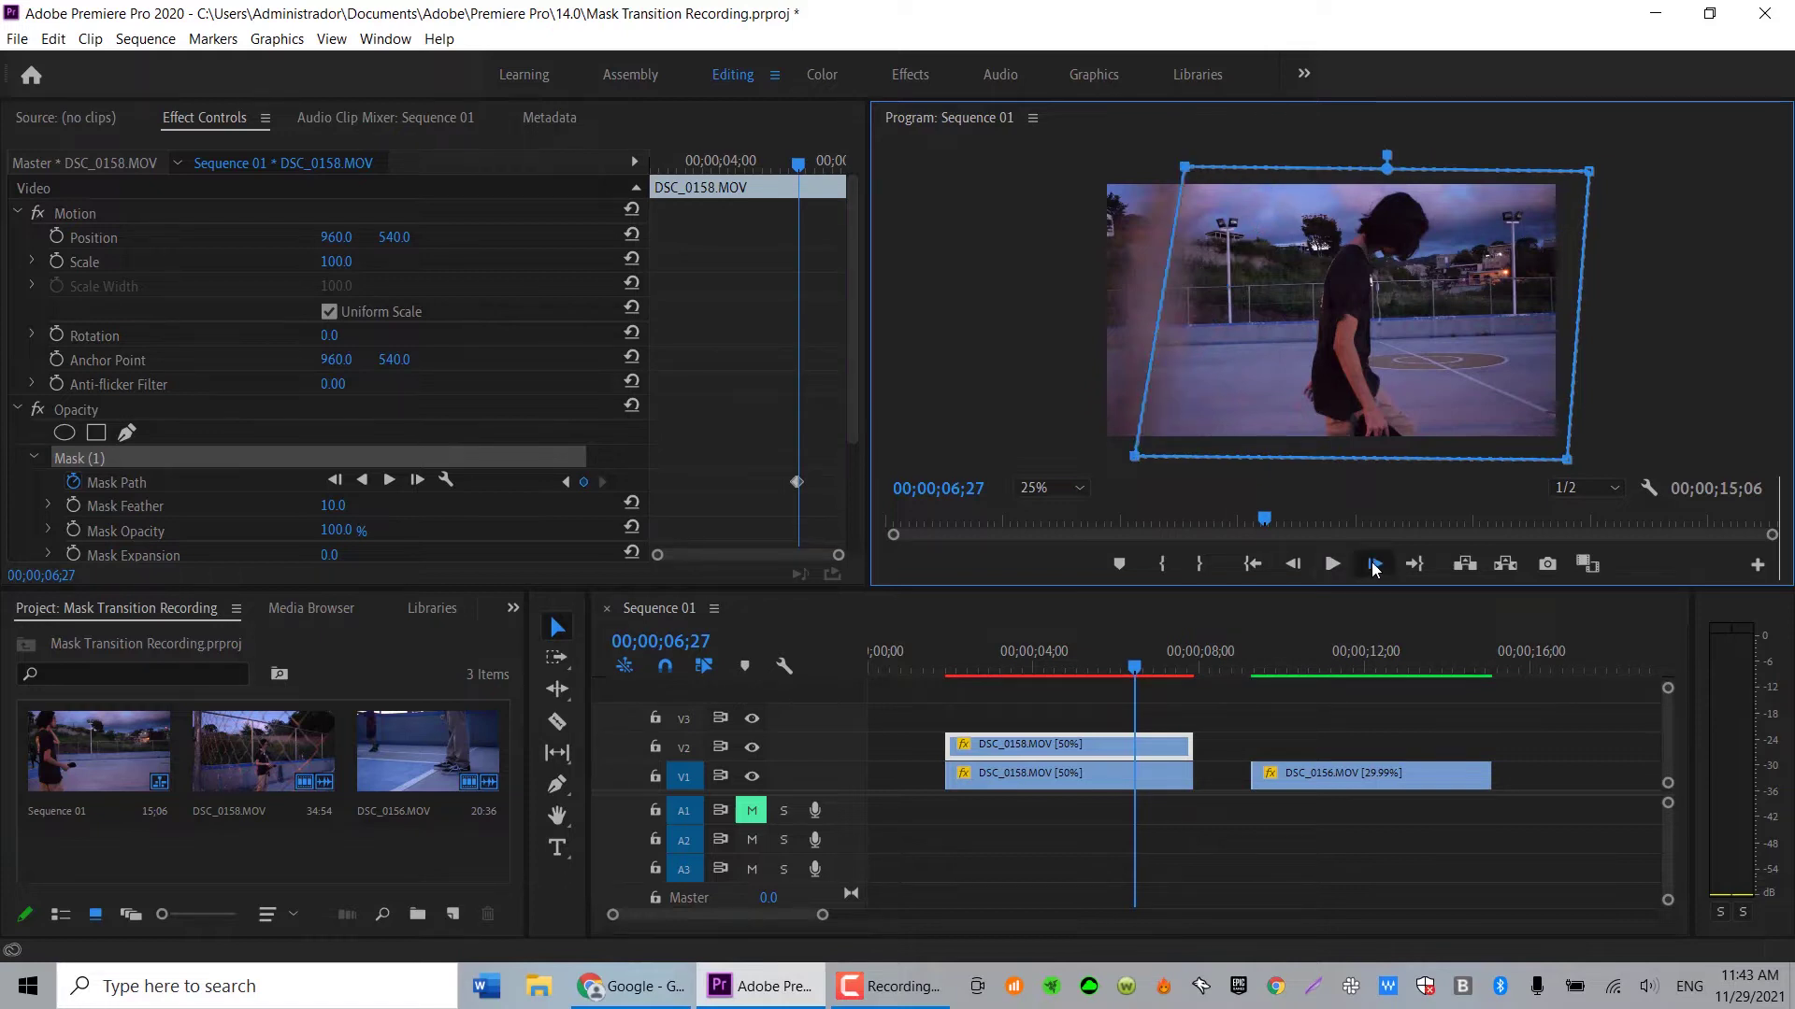
- Advance two frames and move the mask's left corners further left along the bar
{"action": "left_click", "coordinate": [1374, 564]}
{"action": "left_click", "coordinate": [1374, 565]}
{"action": "left_click_drag", "start_coordinate": [1133, 455], "coordinate": [1103, 457]}
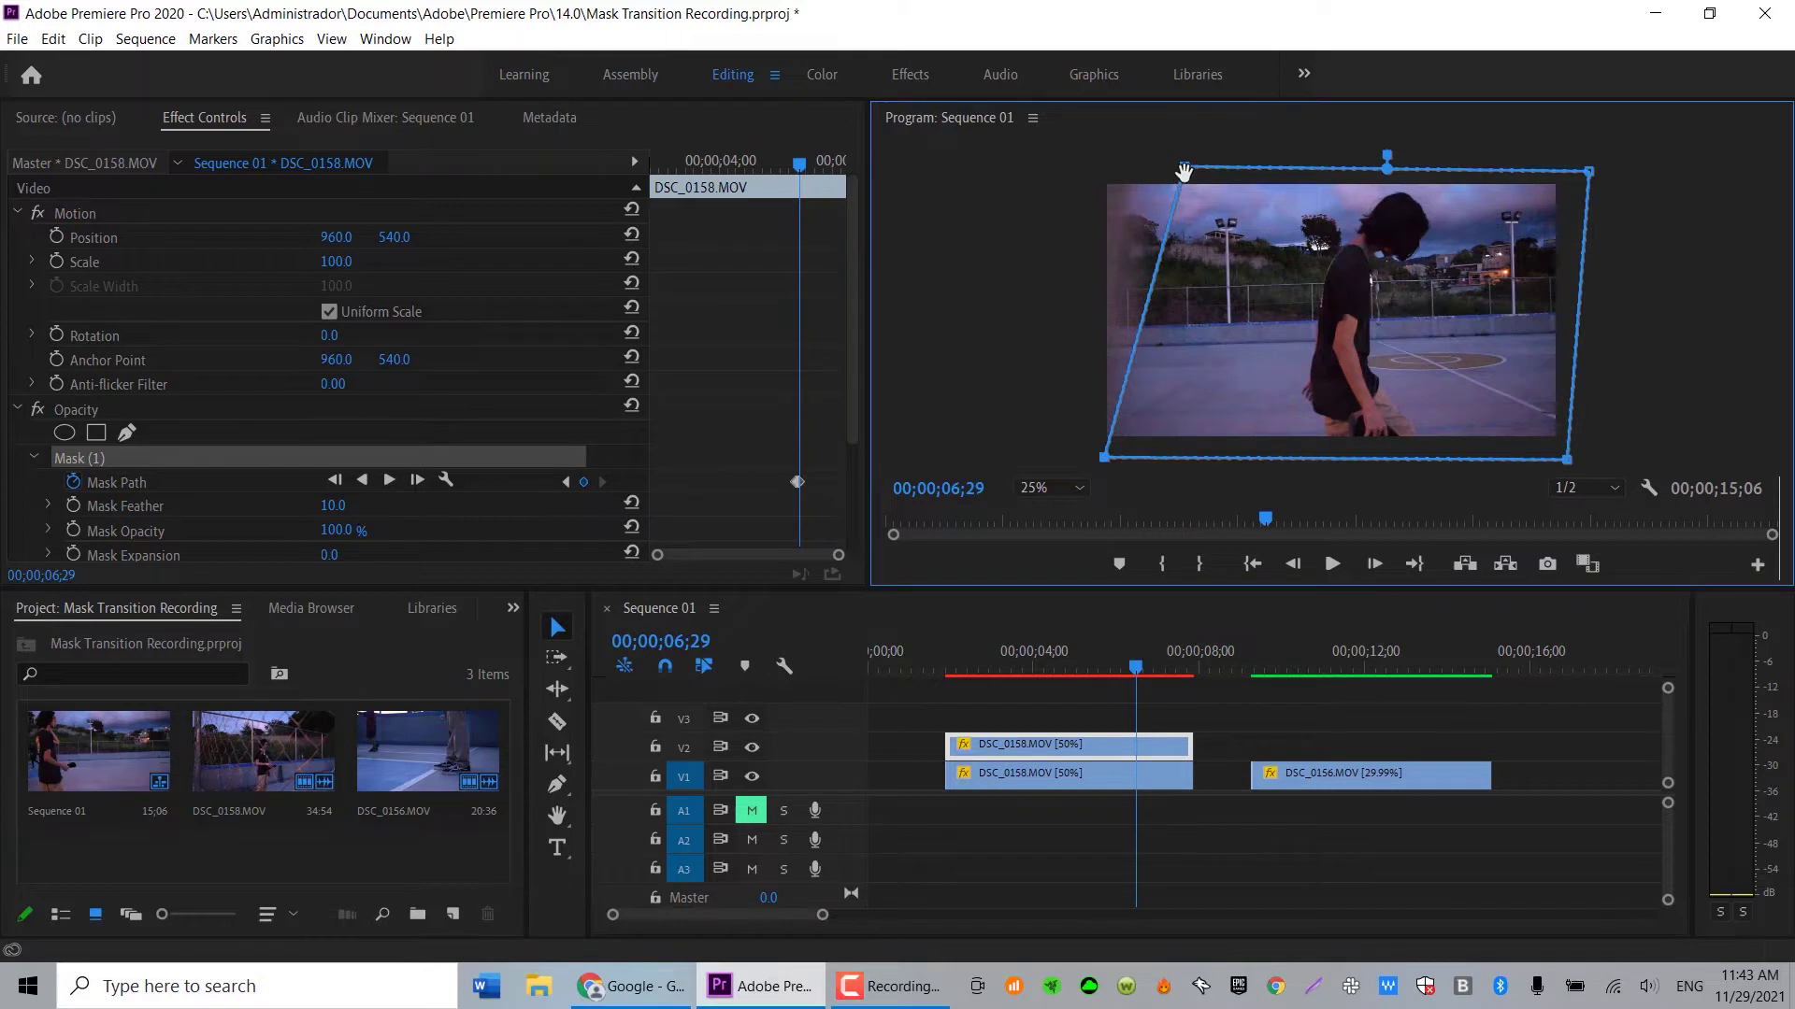
{"action": "left_click_drag", "start_coordinate": [1184, 168], "coordinate": [1128, 166]}
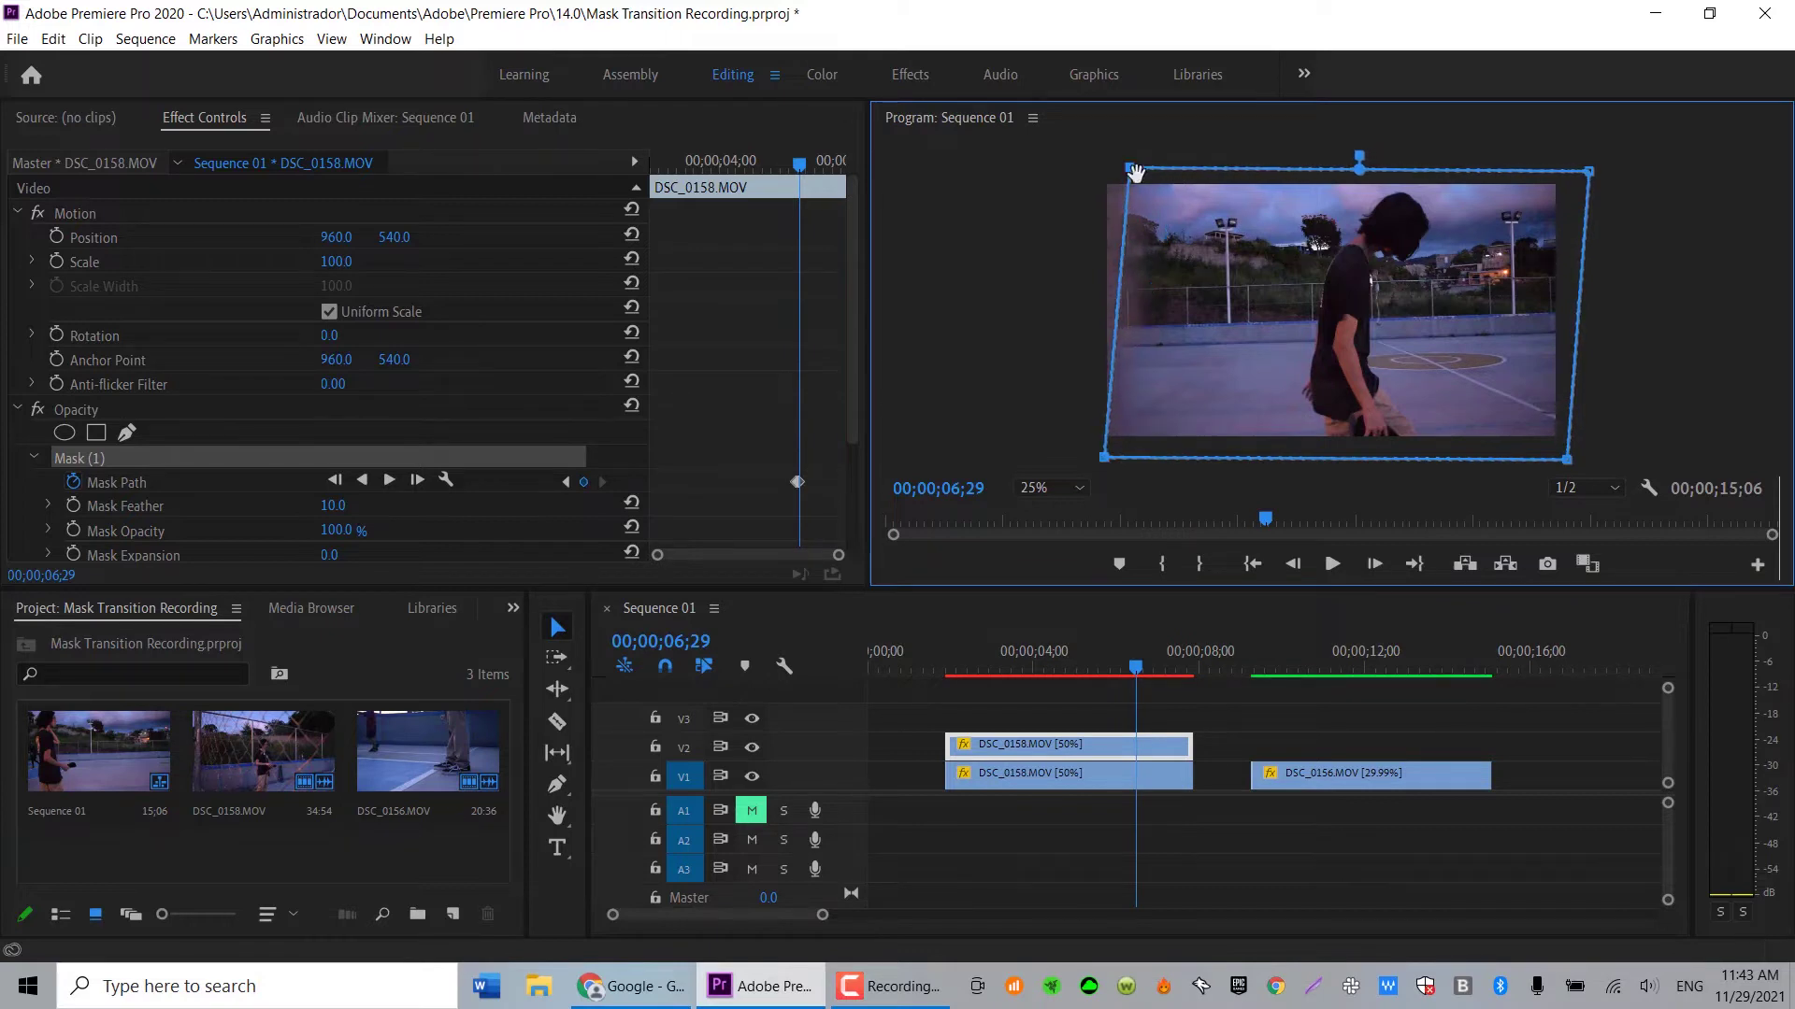
- At 06;13 and 06;12, drag the mask corners right into a narrow strip behind the bar
{"action": "left_click", "coordinate": [1140, 670]}
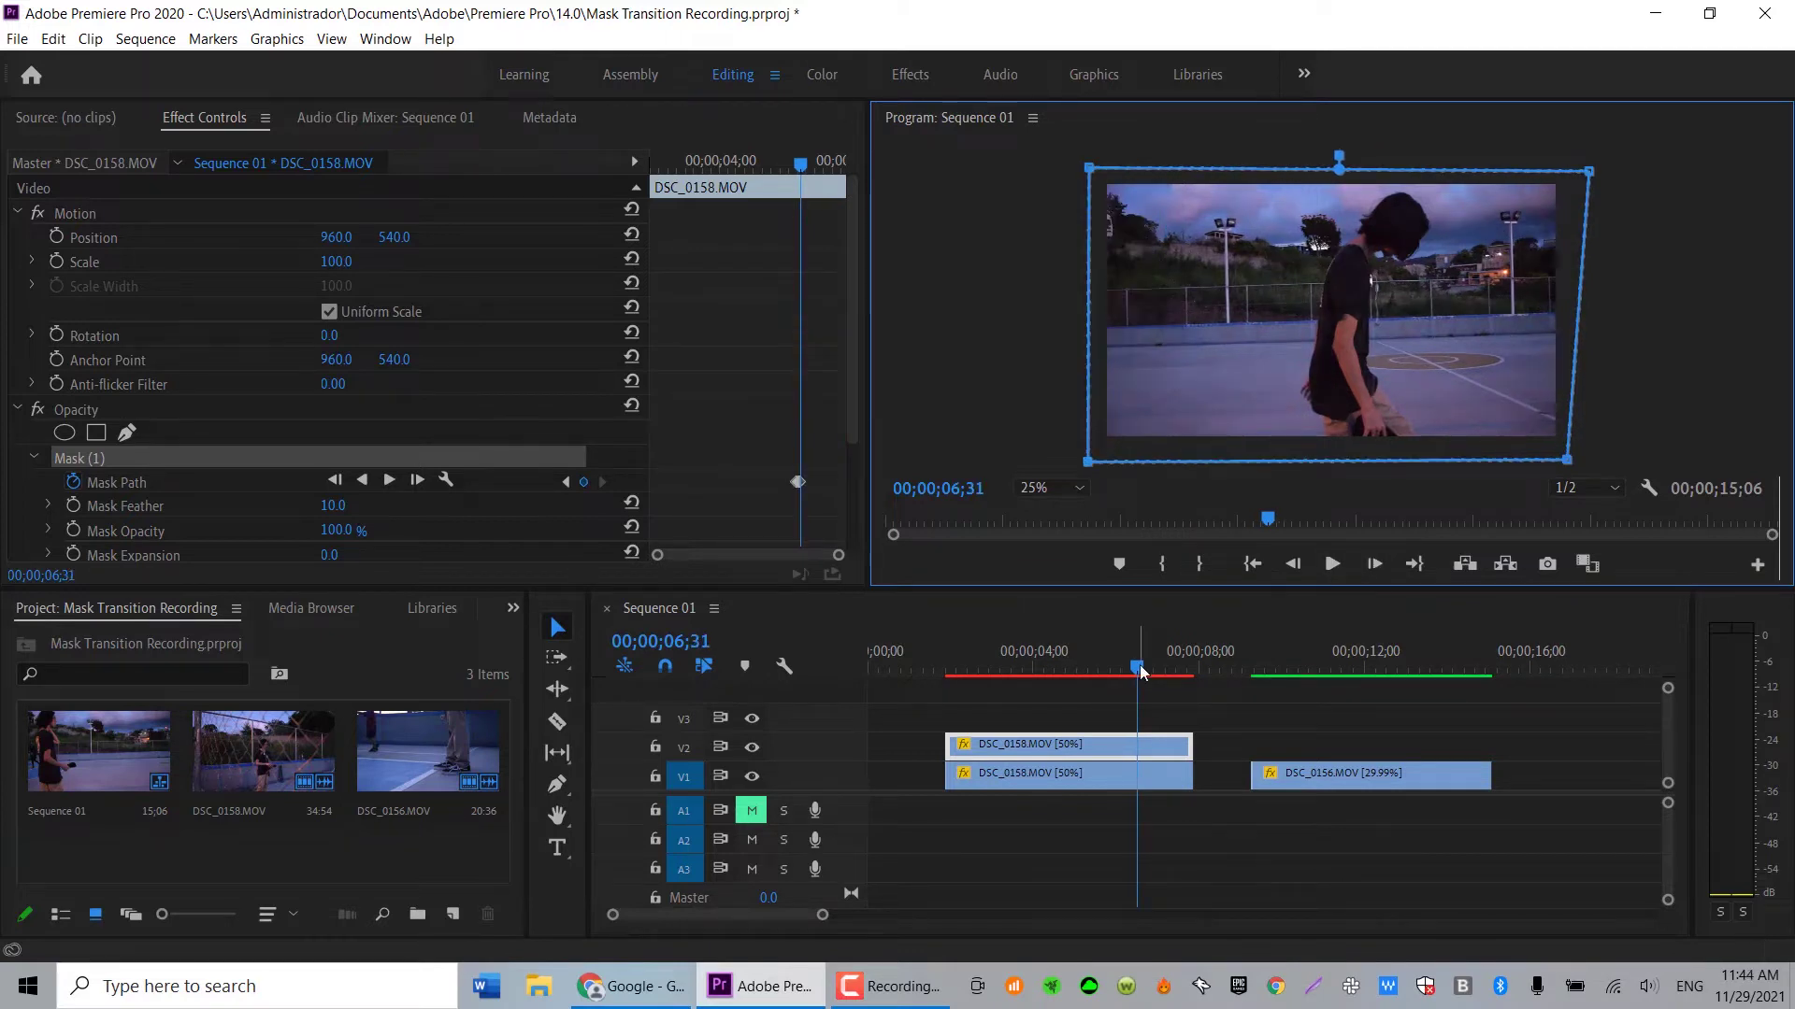
{"action": "left_click_drag", "start_coordinate": [1140, 670], "coordinate": [1129, 672]}
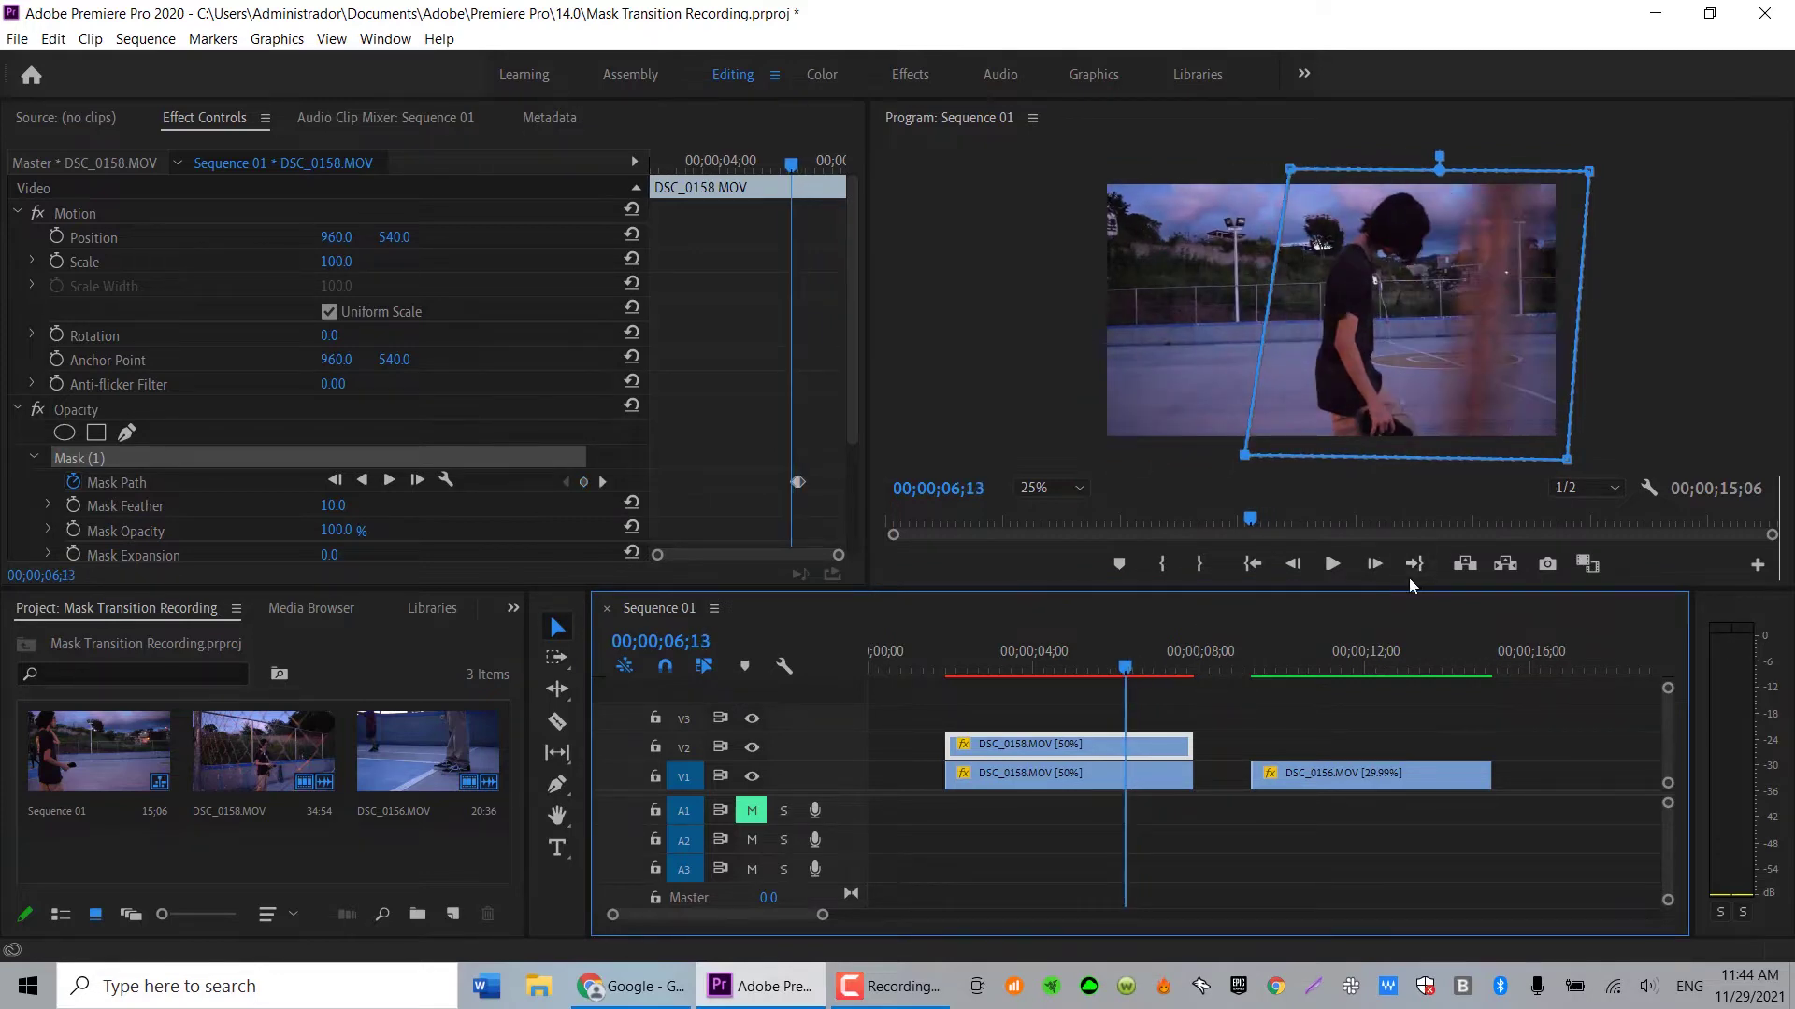
{"action": "left_click_drag", "start_coordinate": [1245, 458], "coordinate": [1508, 460]}
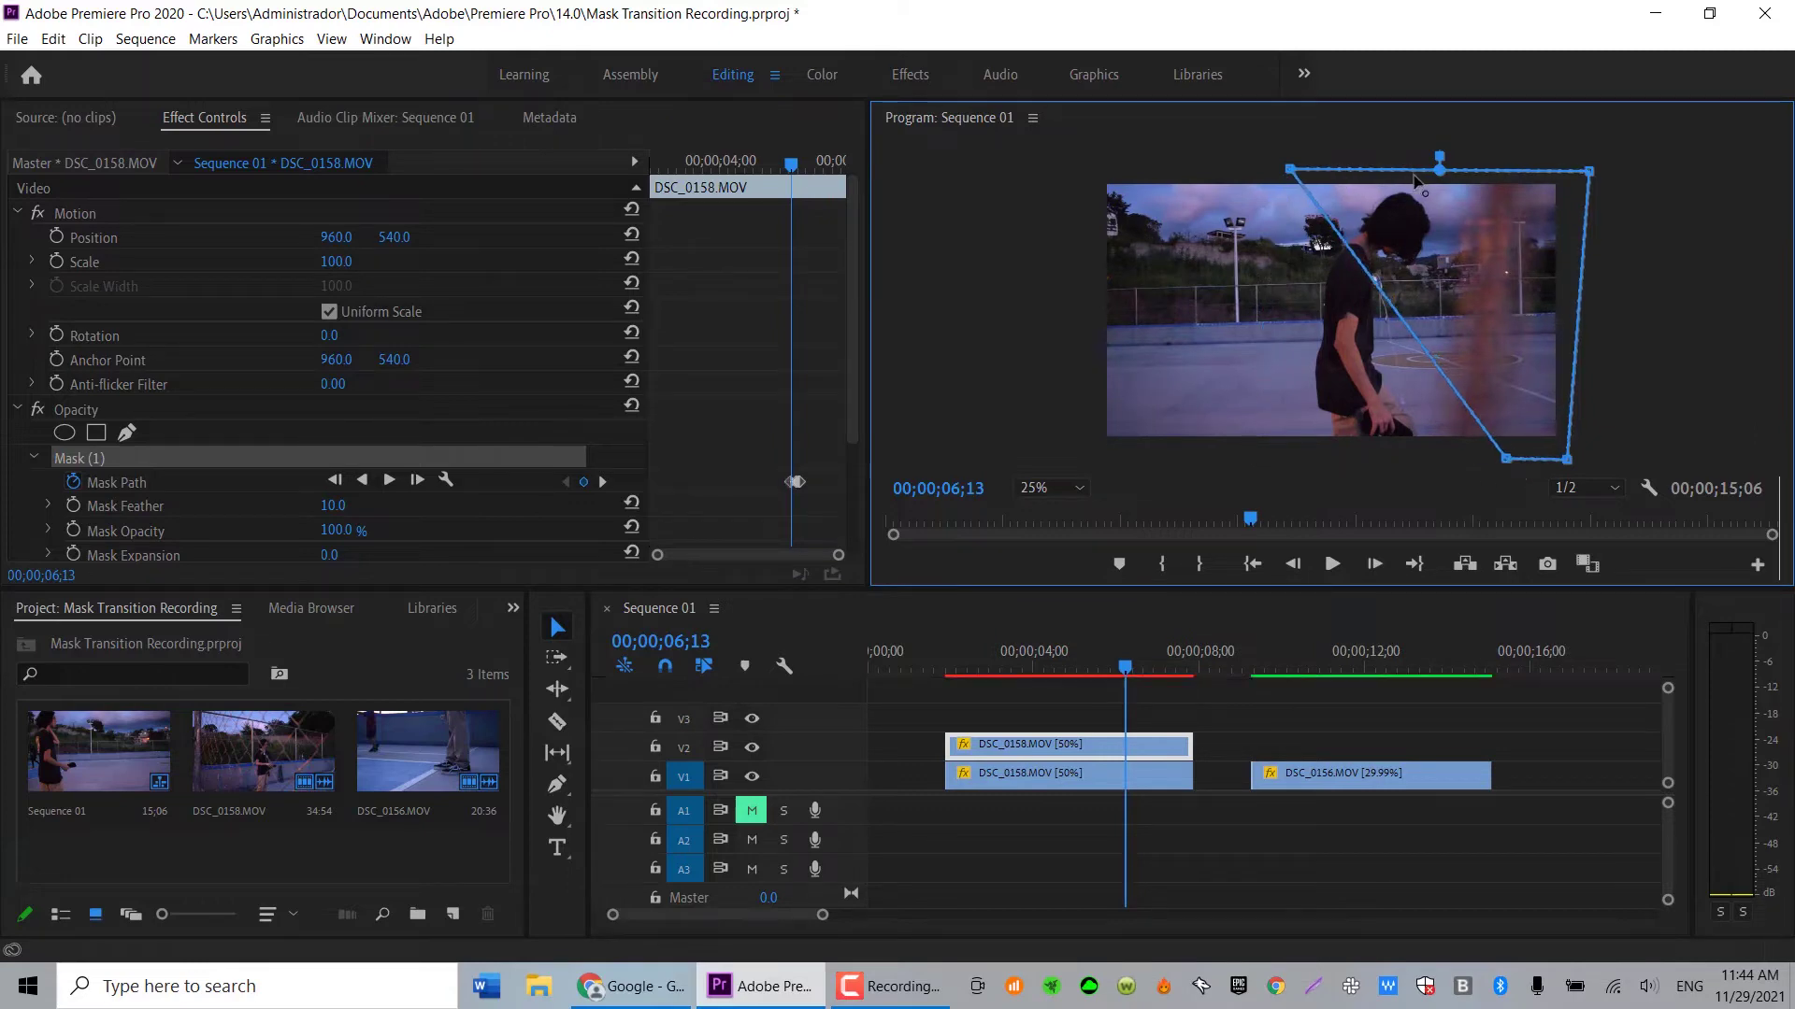
{"action": "left_click", "coordinate": [1294, 565]}
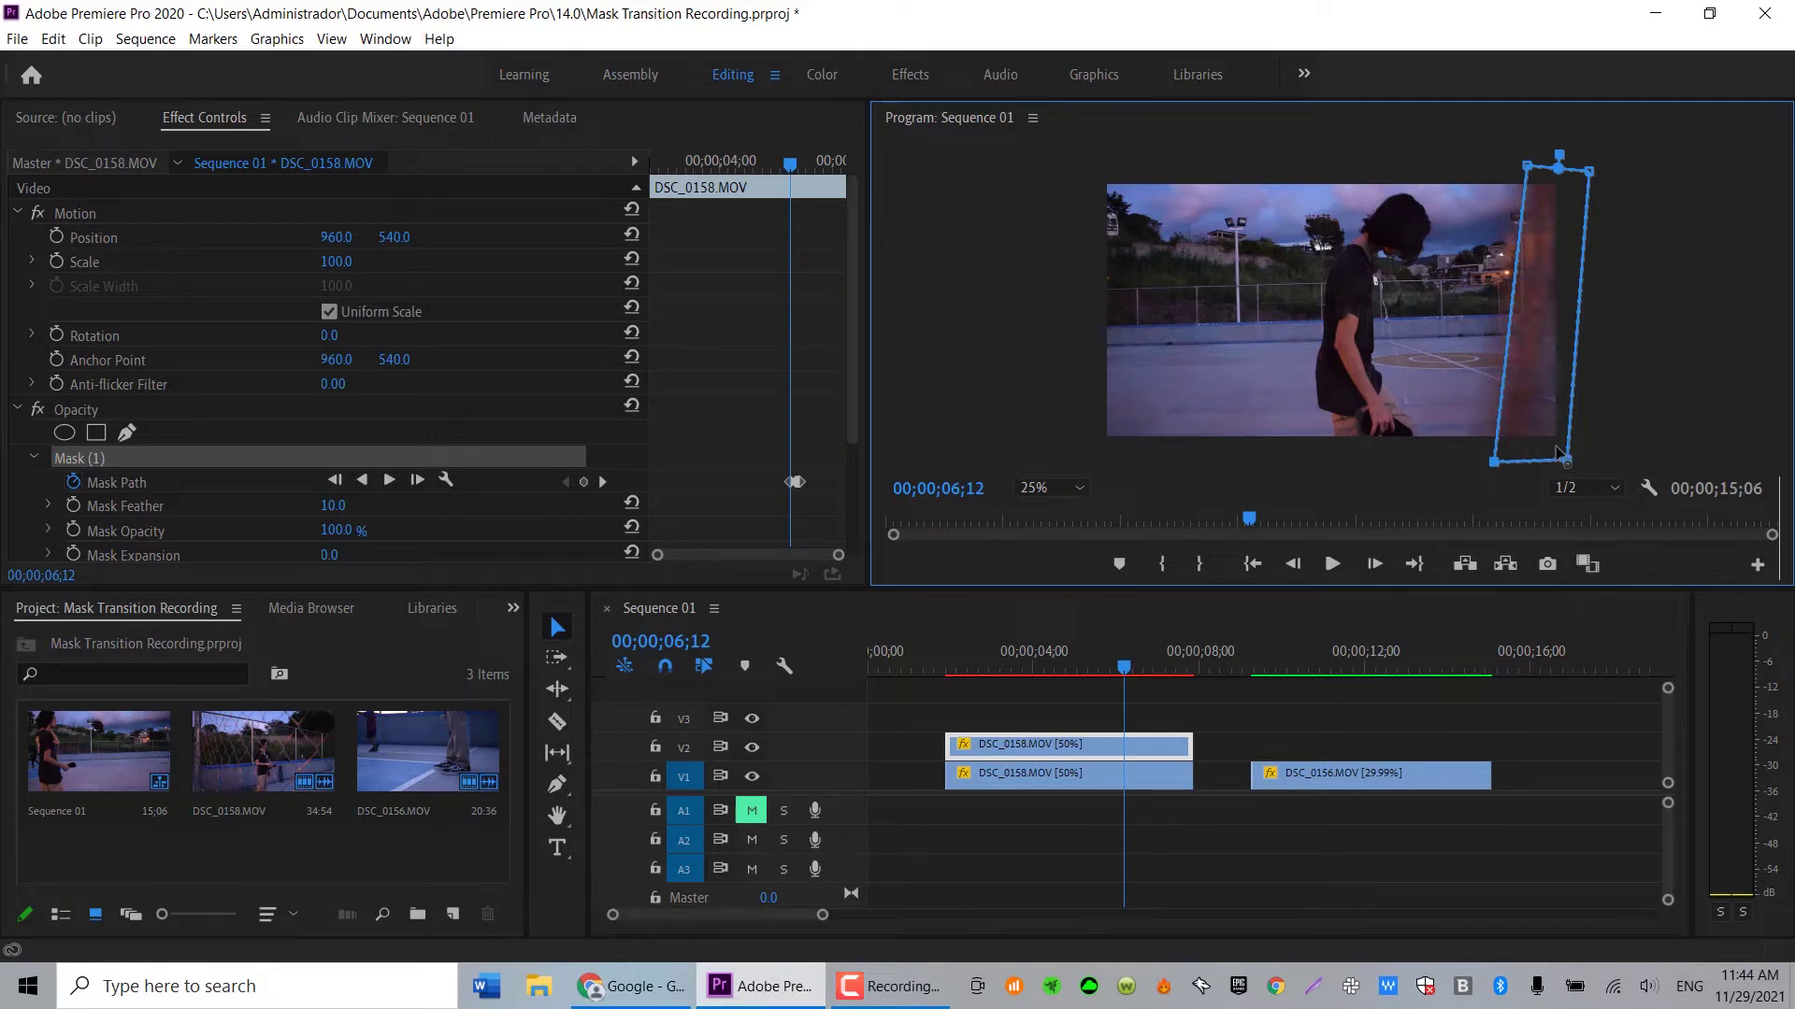
{"action": "left_click_drag", "start_coordinate": [1493, 462], "coordinate": [1538, 453]}
{"action": "left_click_drag", "start_coordinate": [1525, 167], "coordinate": [1560, 164]}
{"action": "mouse_move", "coordinate": [1567, 458]}
{"action": "left_mouse_down"}
{"action": "mouse_move", "coordinate": [1589, 456]}
{"action": "mouse_move", "coordinate": [1547, 457]}
{"action": "left_mouse_up"}
{"action": "left_click_drag", "start_coordinate": [1123, 670], "coordinate": [1118, 673]}
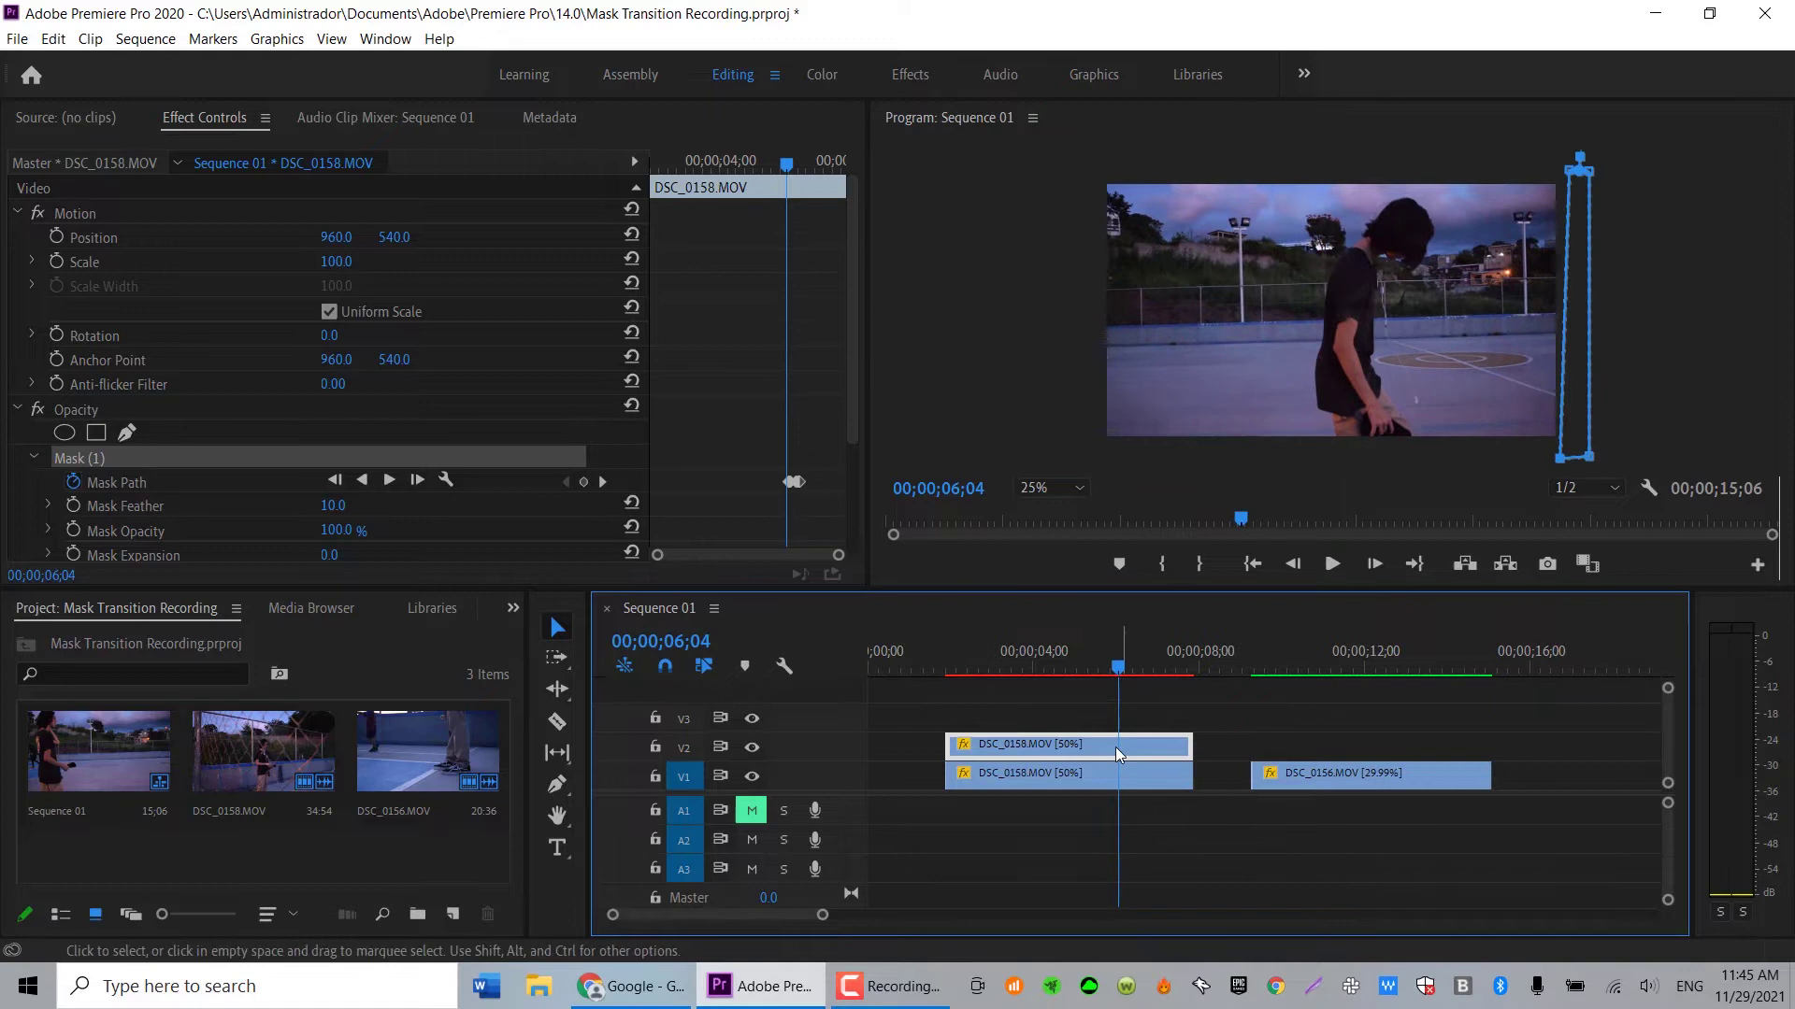
- Delete the original DSC_0158 from V1 and check Inverted on the V2 copy's Mask (1)
{"action": "left_click", "coordinate": [1095, 776]}
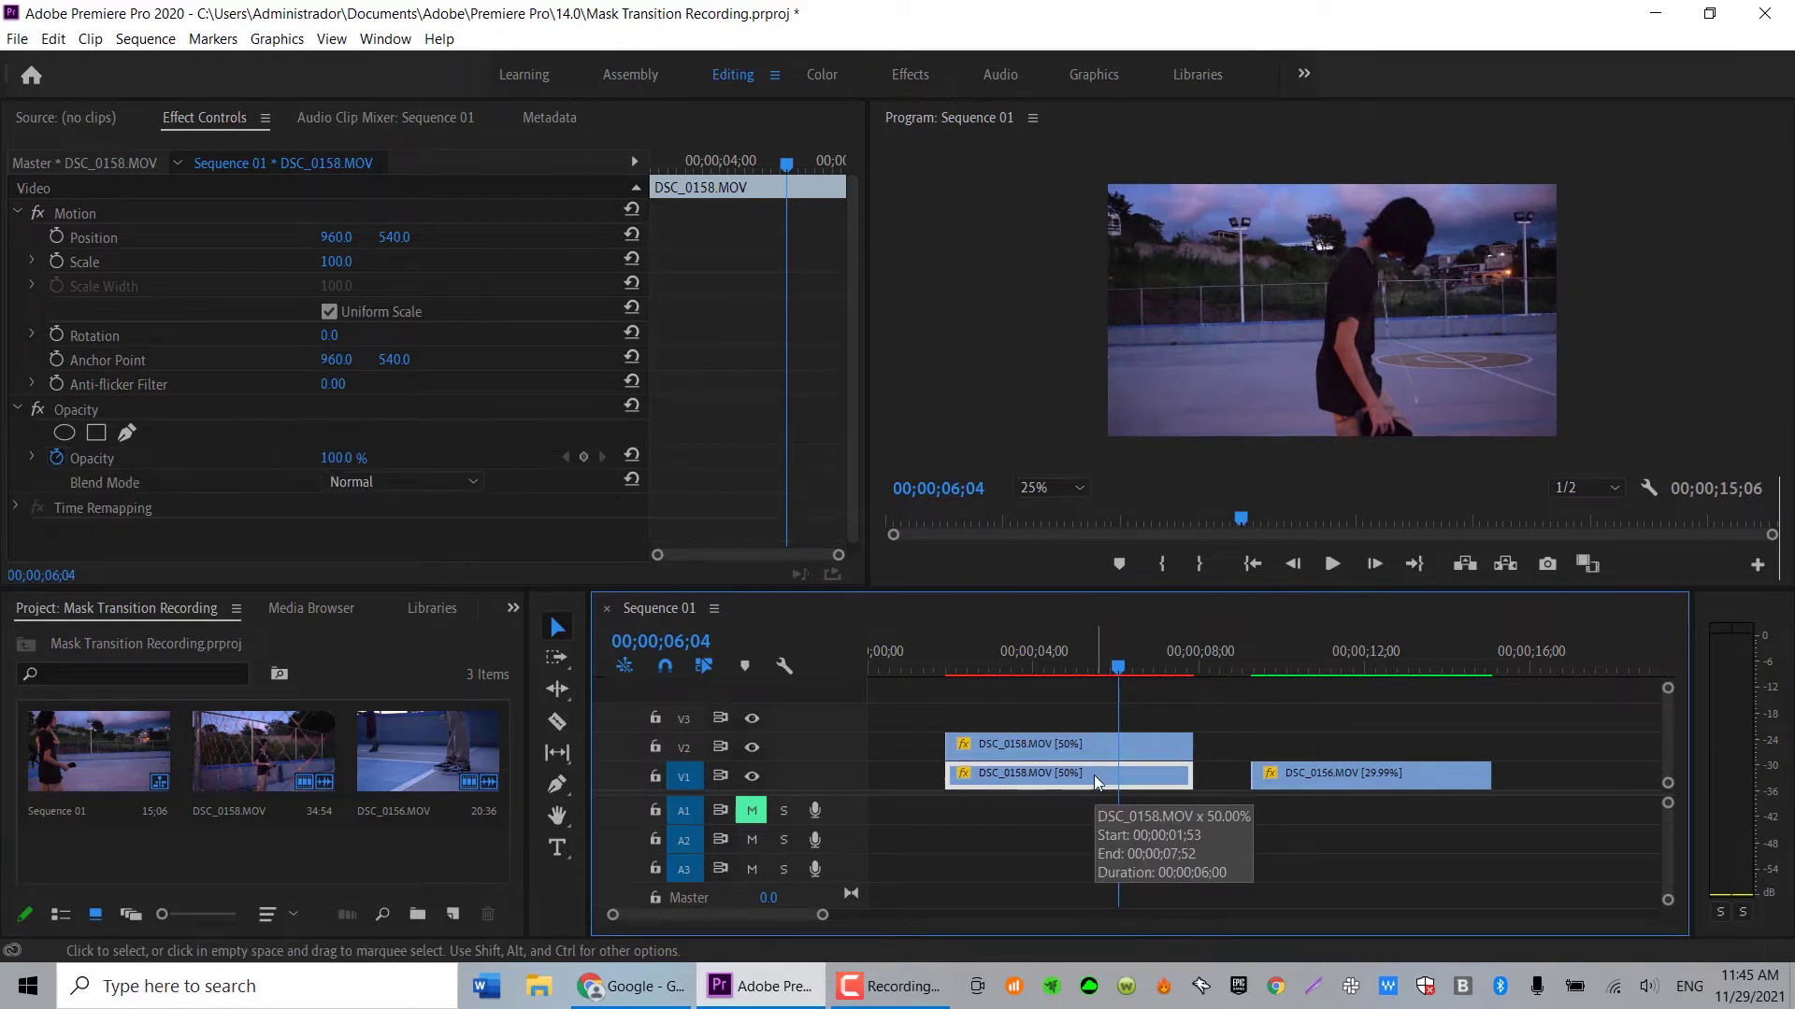
{"action": "key", "text": "Delete"}
{"action": "left_click", "coordinate": [1171, 748]}
{"action": "scroll", "coordinate": [288, 495], "scroll_direction": "down", "scroll_amount": 2}
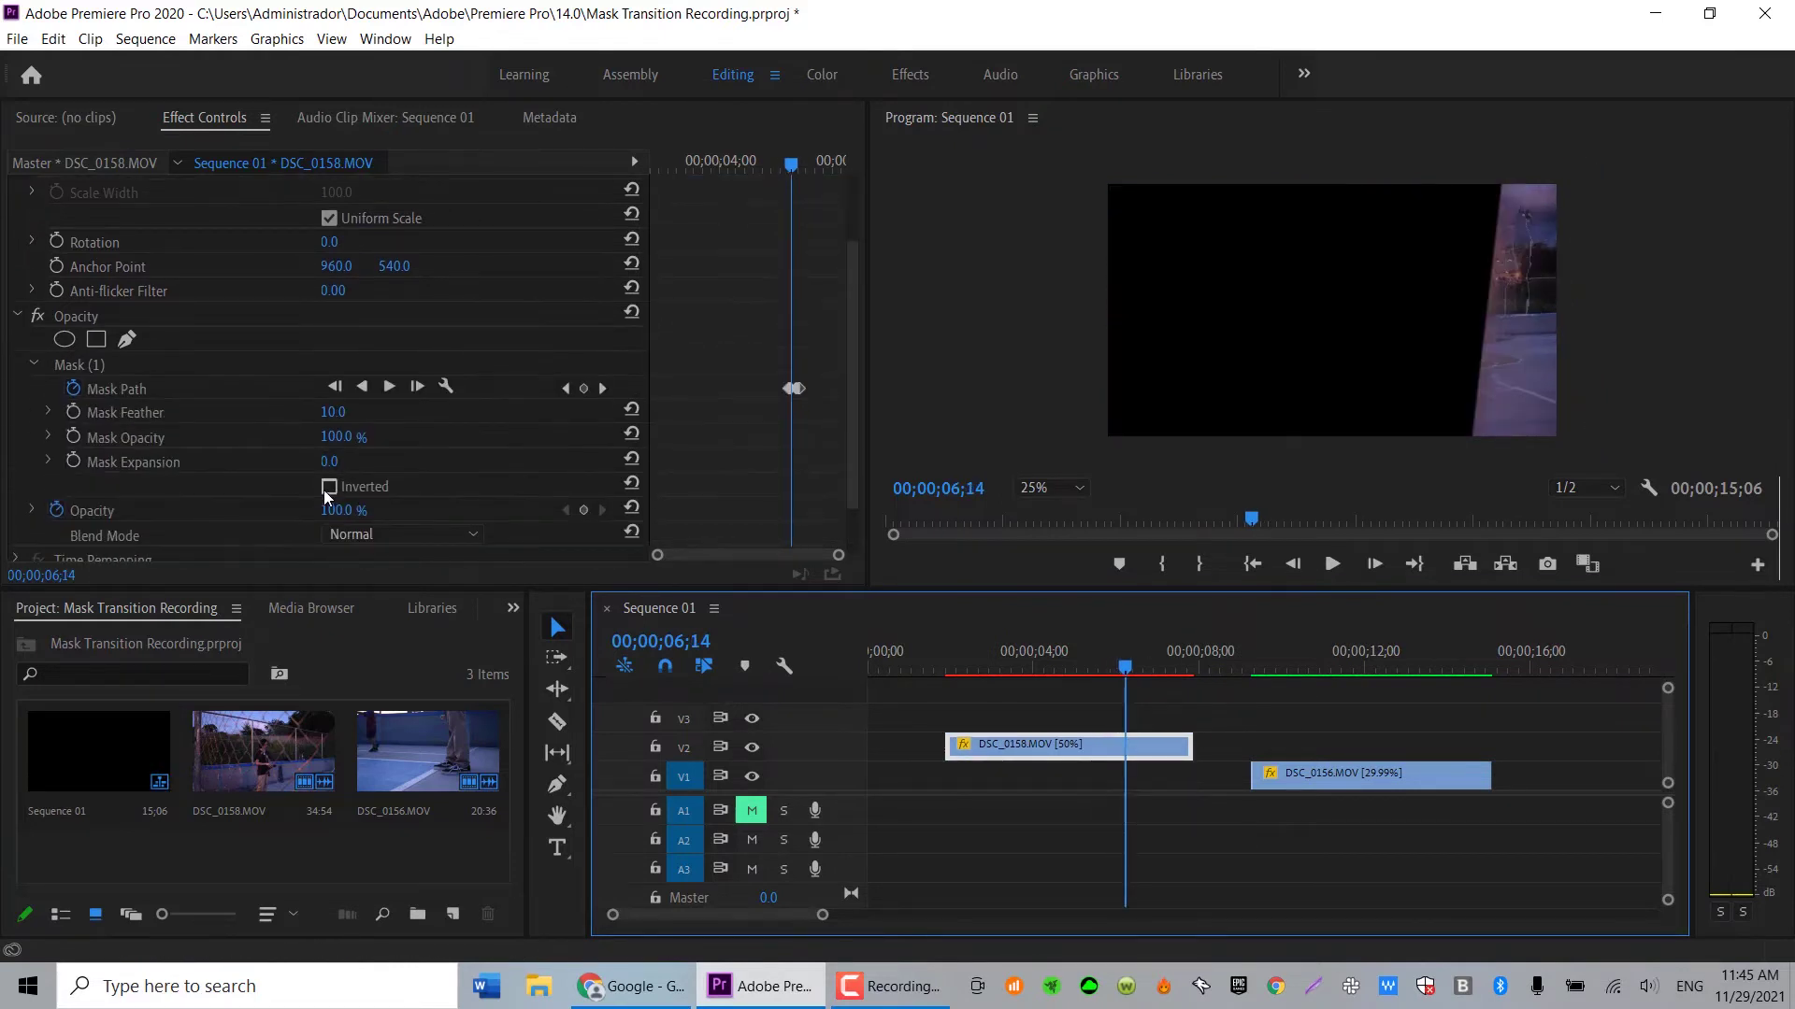
{"action": "left_click", "coordinate": [328, 487]}
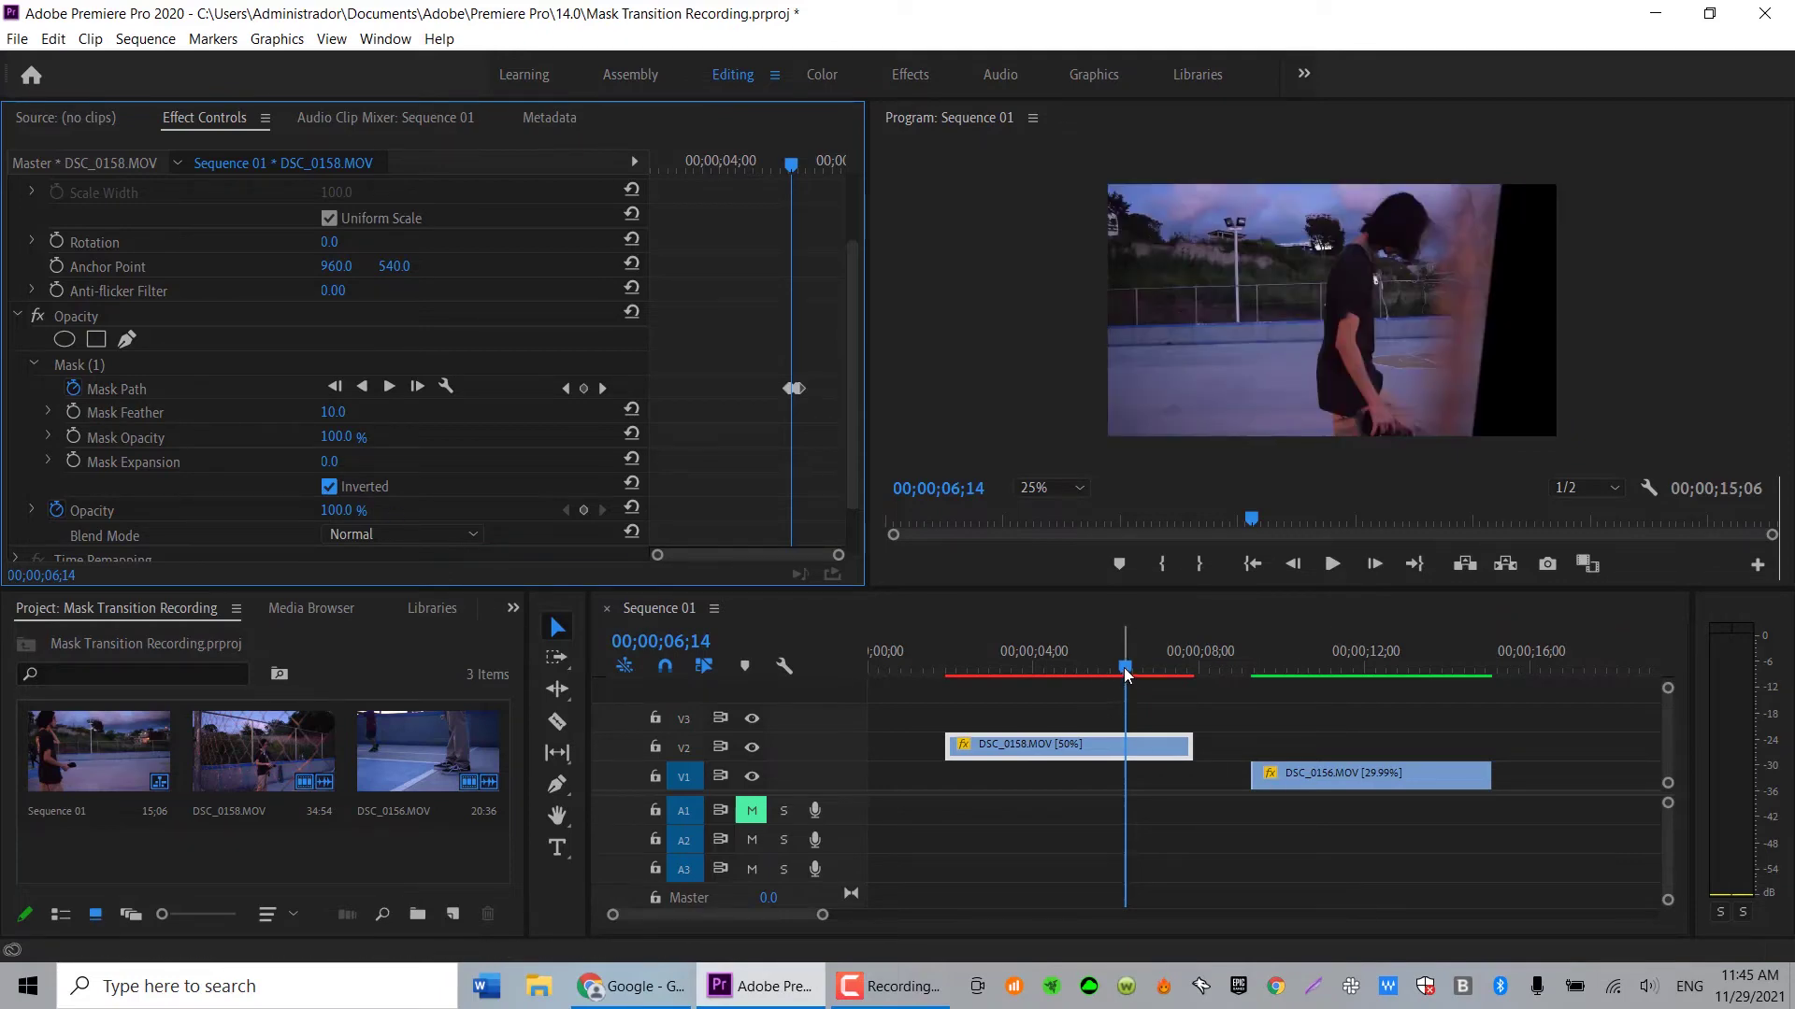
{"action": "left_click_drag", "start_coordinate": [1125, 673], "coordinate": [1122, 670]}
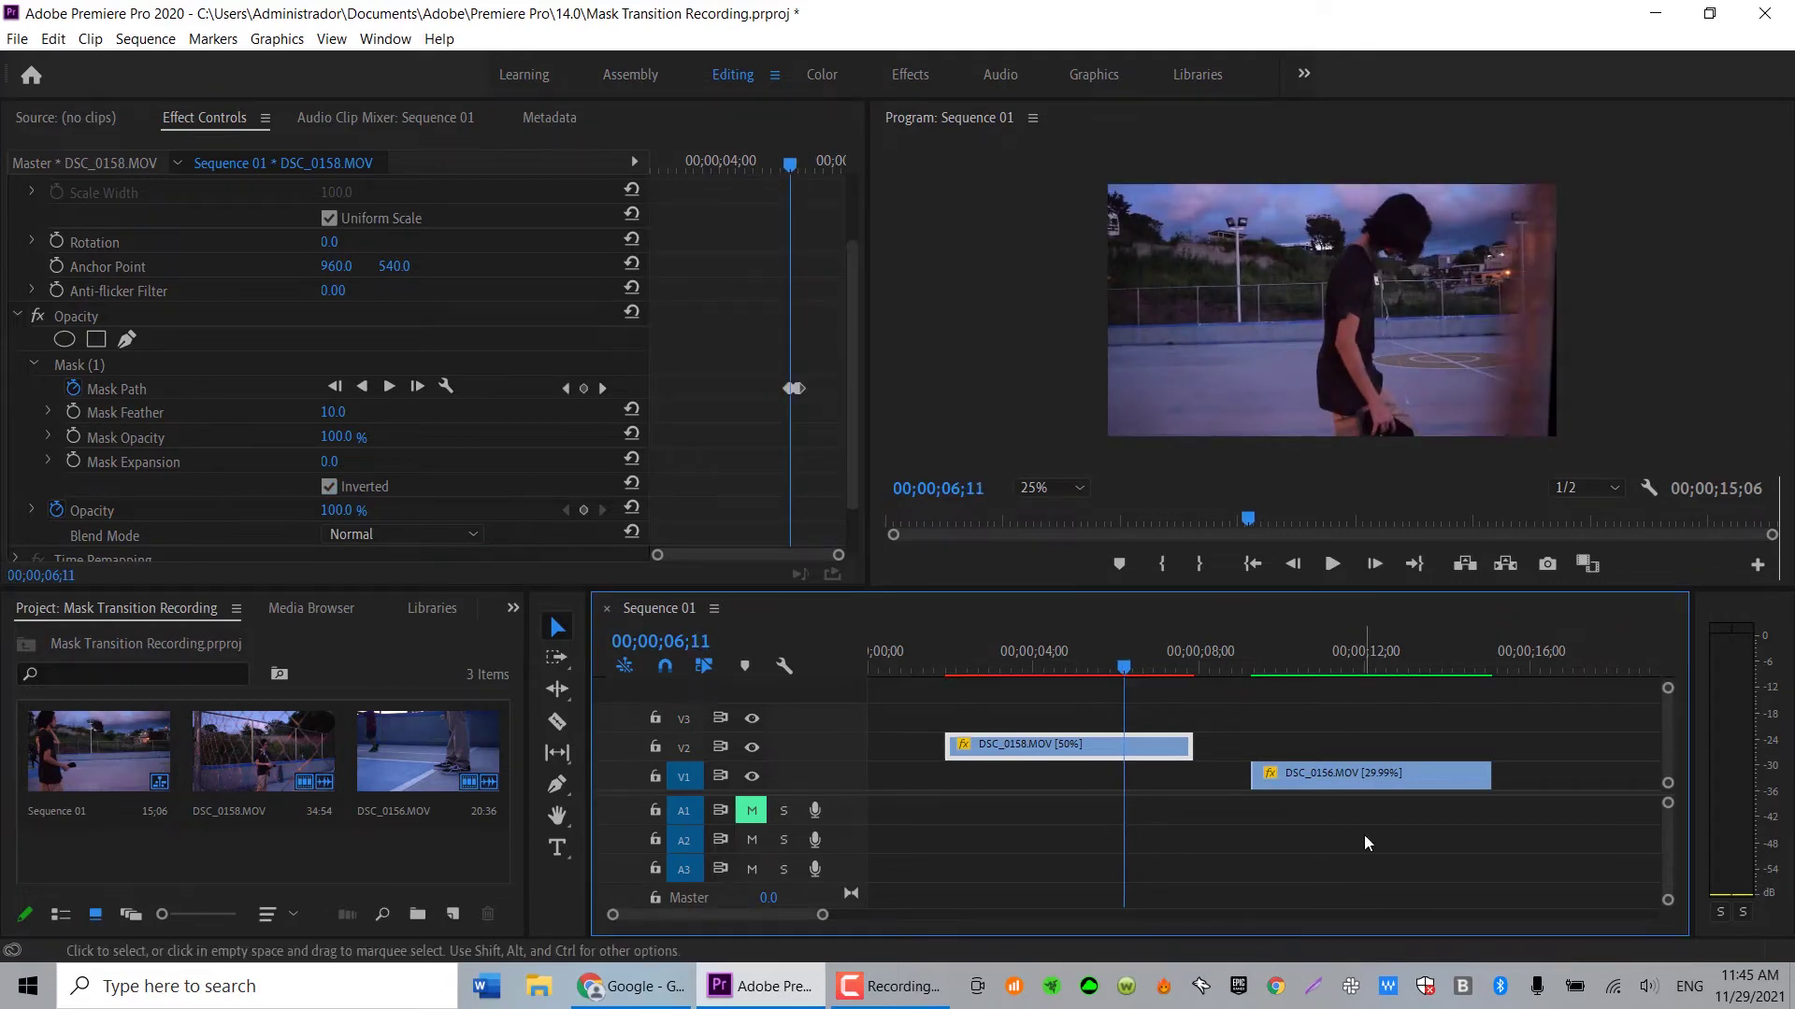
{"action": "left_click", "coordinate": [1310, 775]}
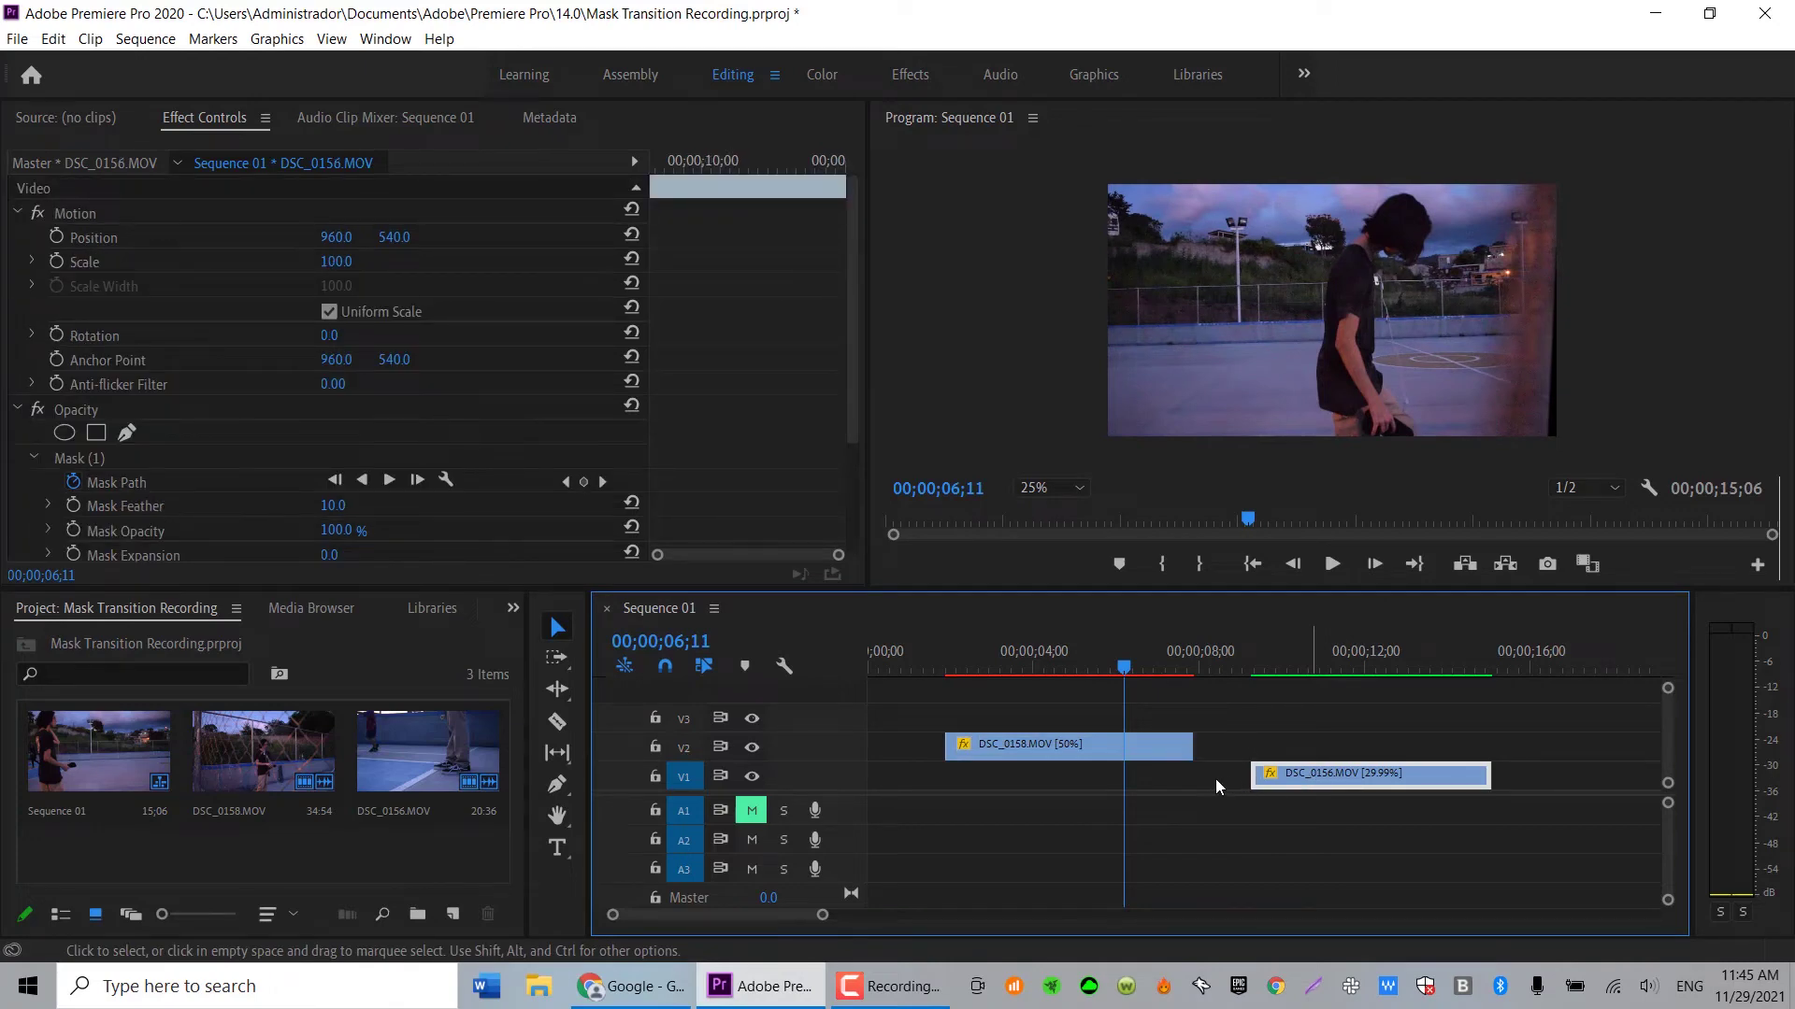
- Slide DSC_0156 left on V1 to snap under the masked clip, and set the Program monitor to Fit
{"action": "double_click", "coordinate": [1297, 775]}
{"action": "left_click_drag", "start_coordinate": [1297, 775], "coordinate": [1176, 781]}
{"action": "left_click", "coordinate": [1130, 677]}
{"action": "left_click", "coordinate": [1123, 671]}
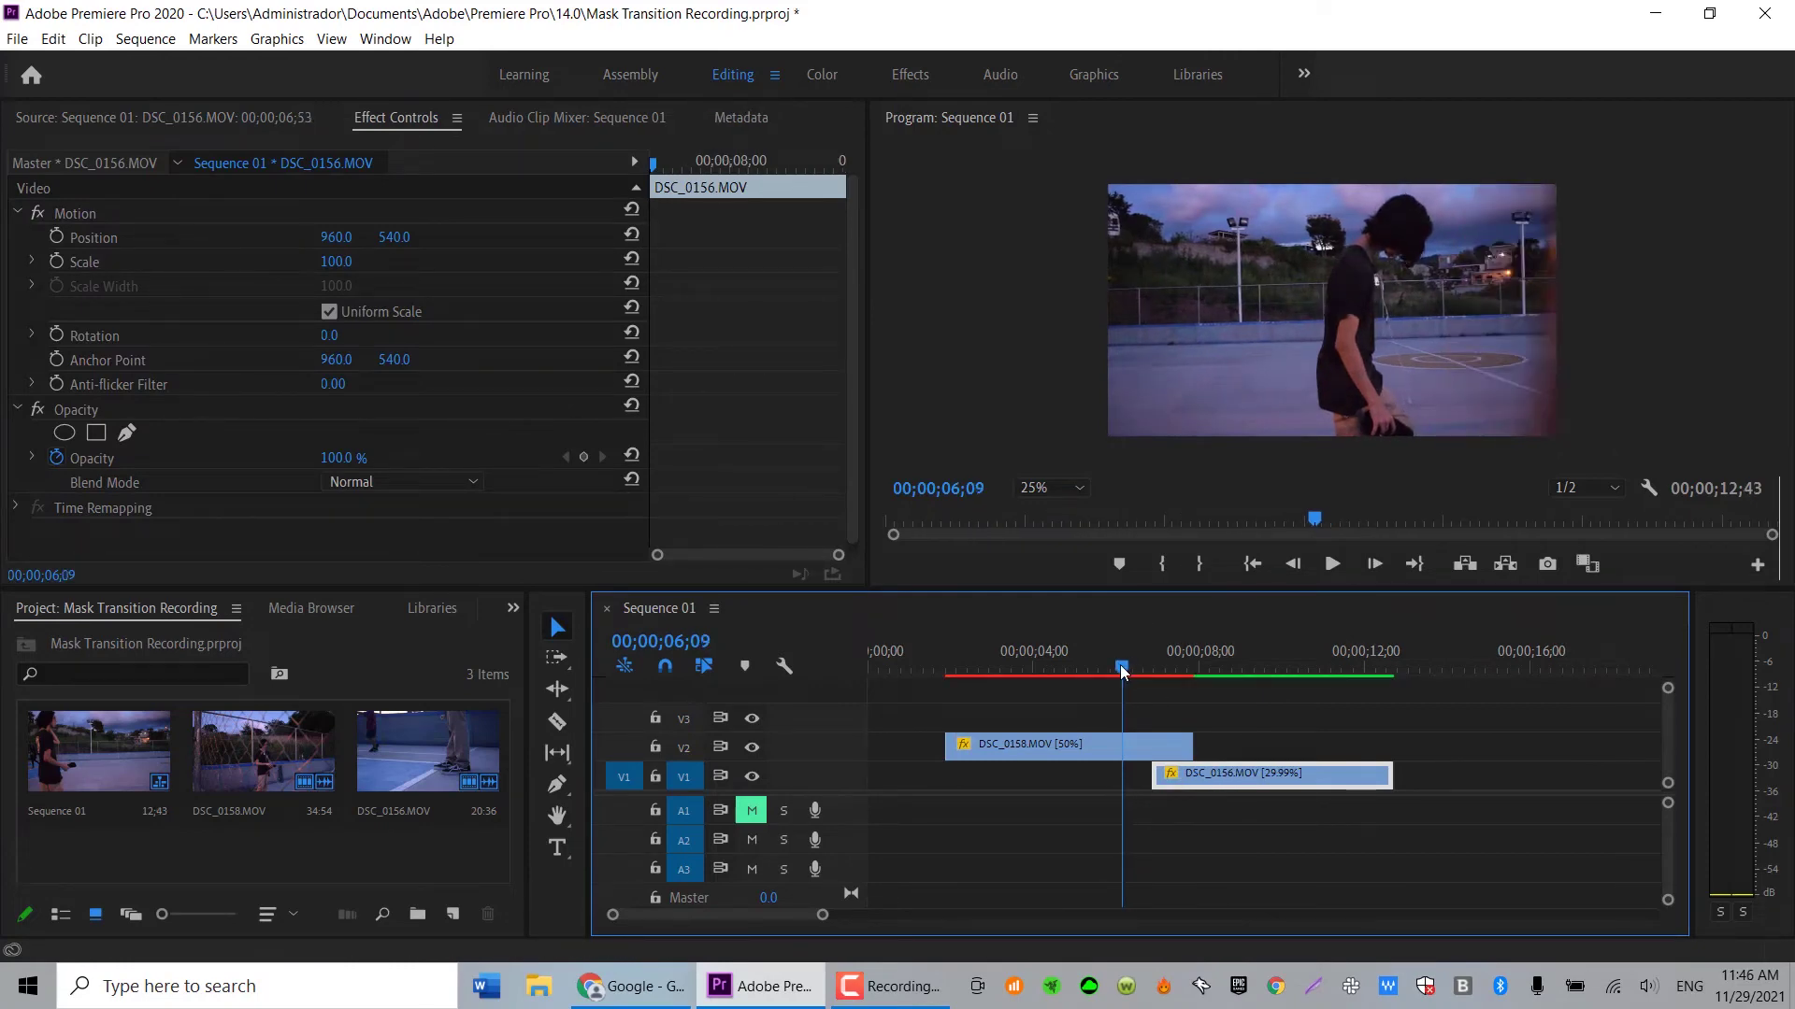
{"action": "left_click_drag", "start_coordinate": [1123, 672], "coordinate": [1123, 671]}
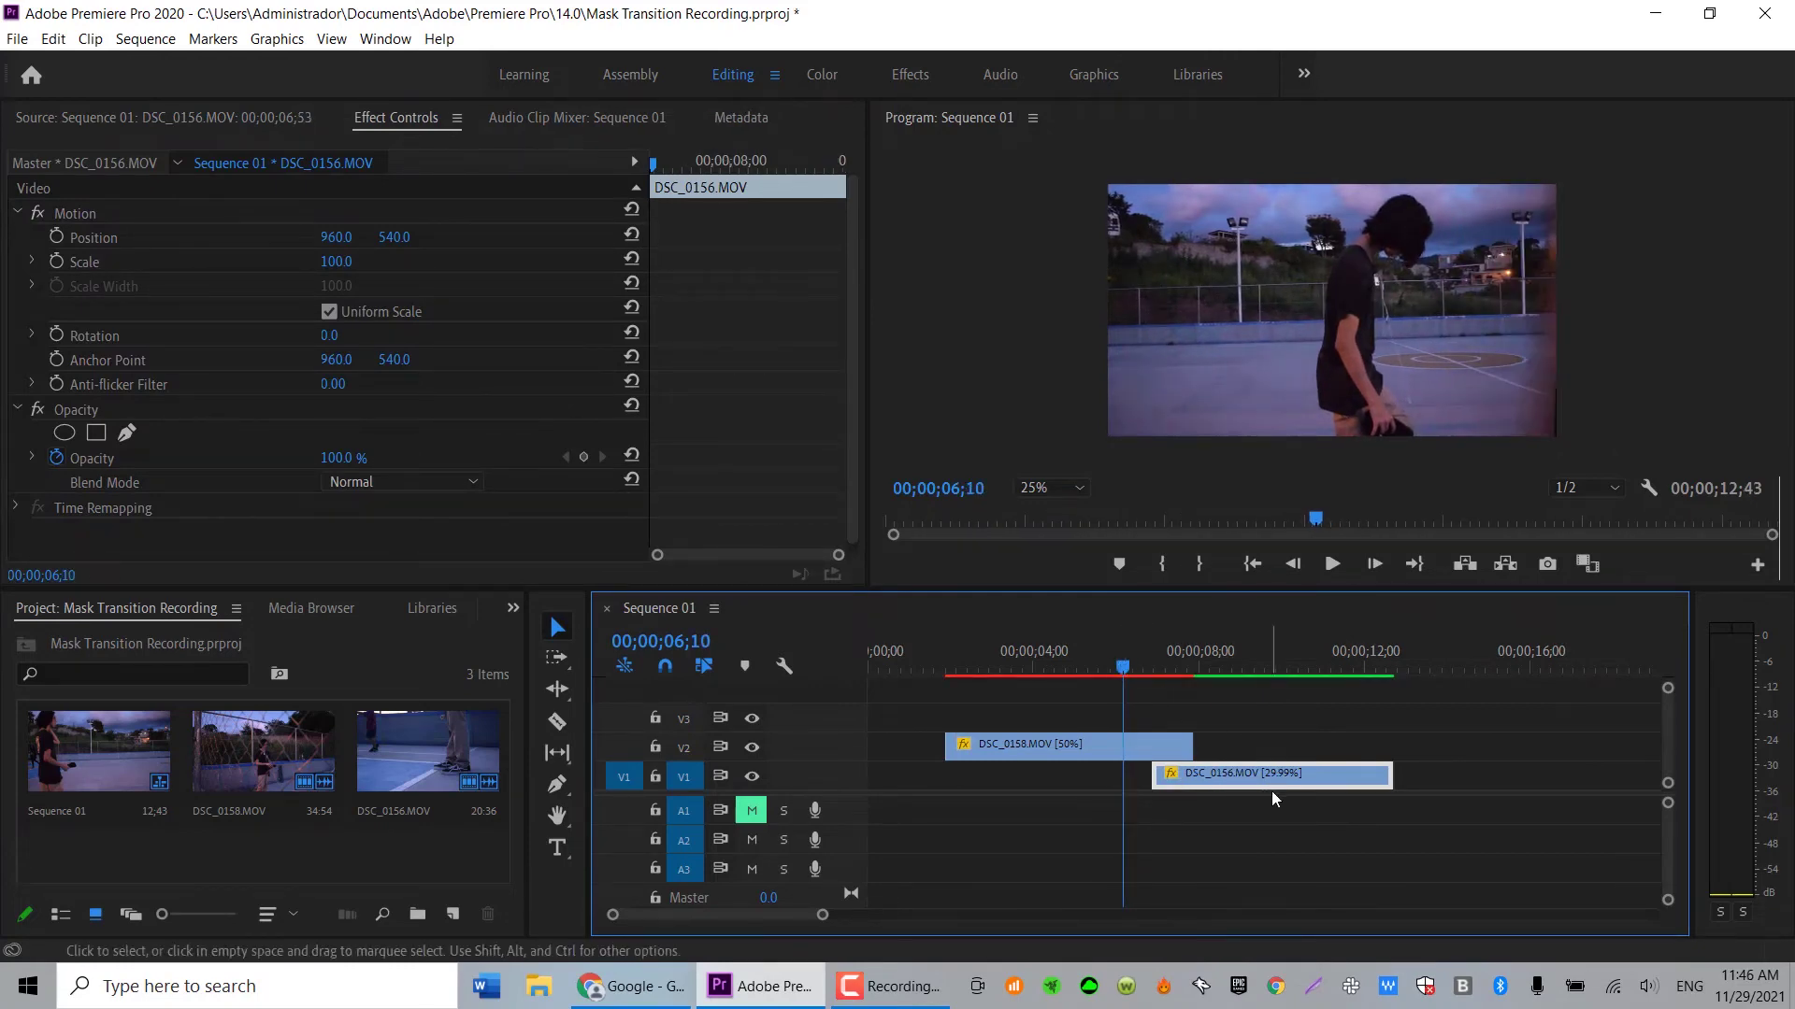
{"action": "left_click_drag", "start_coordinate": [1276, 776], "coordinate": [1246, 776]}
{"action": "left_click", "coordinate": [1100, 672]}
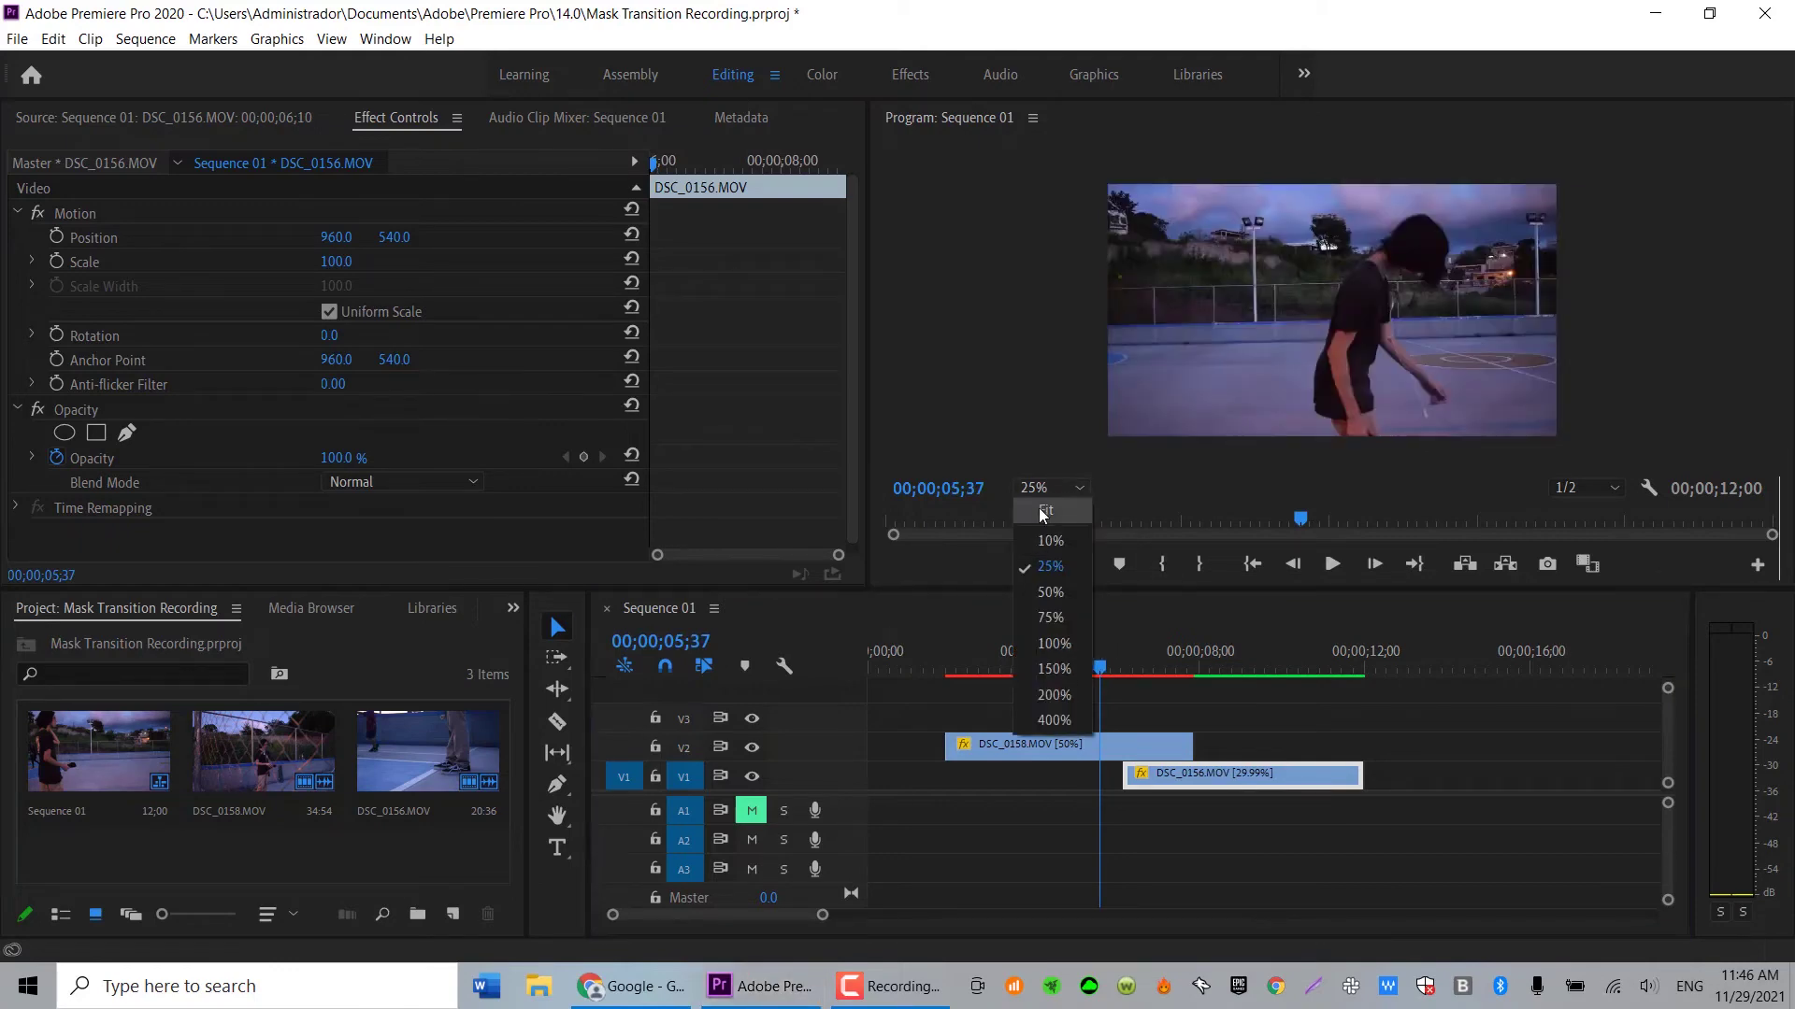
{"action": "left_click", "coordinate": [1043, 513]}
{"action": "mouse_move", "coordinate": [1100, 668]}
{"action": "left_mouse_down"}
{"action": "mouse_move", "coordinate": [1131, 669]}
{"action": "mouse_move", "coordinate": [1090, 678]}
{"action": "mouse_move", "coordinate": [1251, 669]}
{"action": "mouse_move", "coordinate": [1128, 671]}
{"action": "left_mouse_up"}
{"action": "left_click", "coordinate": [1152, 665]}
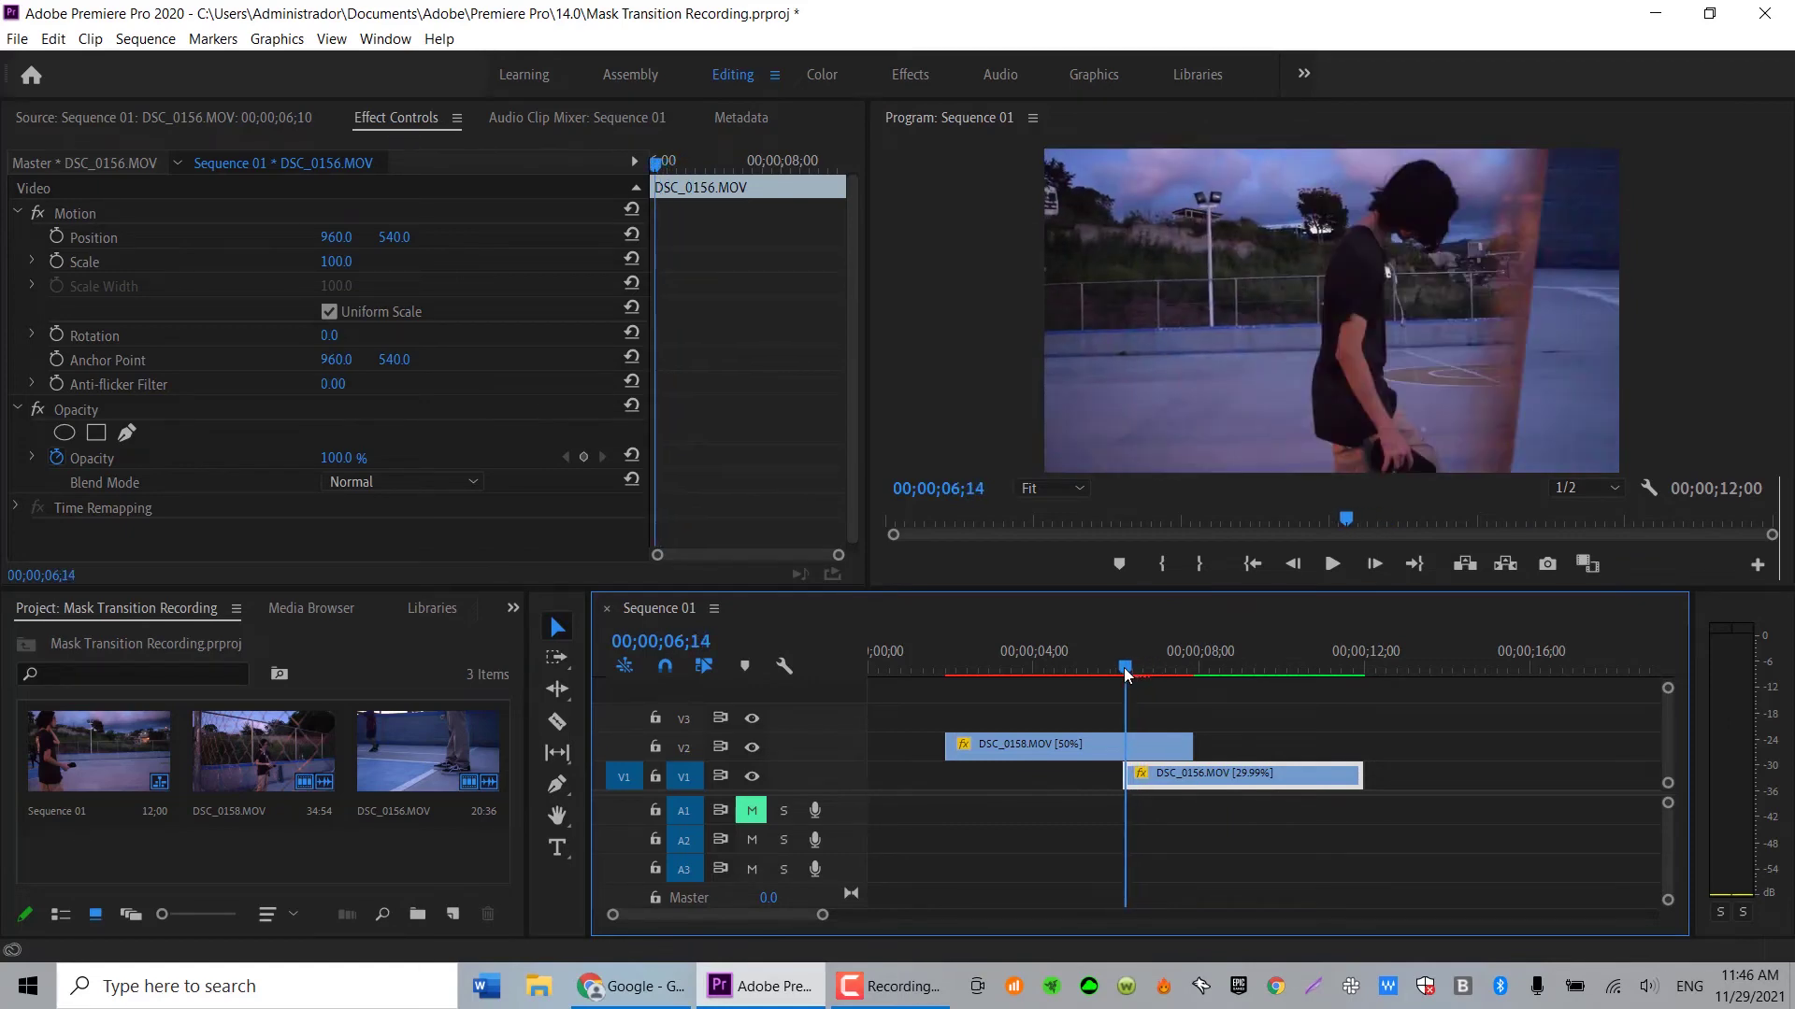
- Set the V2 clip's Mask Feather to 33.0 and Mask Expansion to 5.0, then preview the wipe
{"action": "left_click", "coordinate": [1090, 745]}
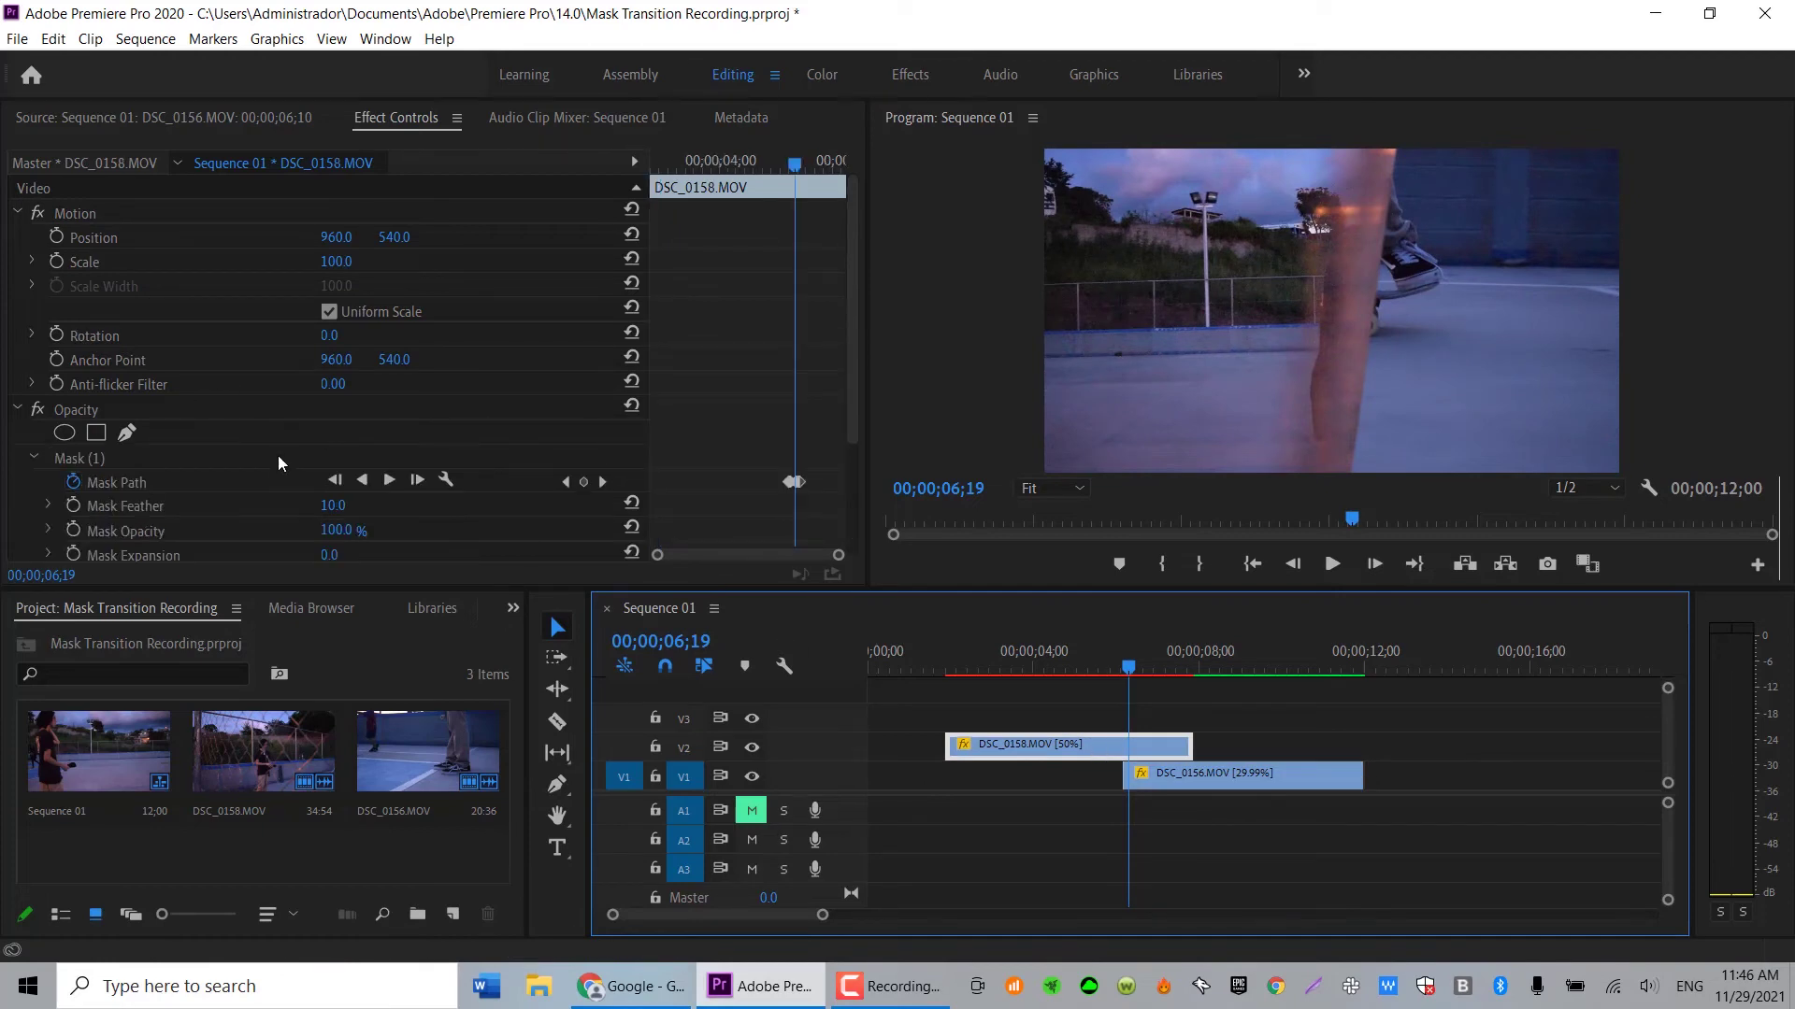
{"action": "scroll", "coordinate": [132, 451], "scroll_direction": "down", "scroll_amount": 1}
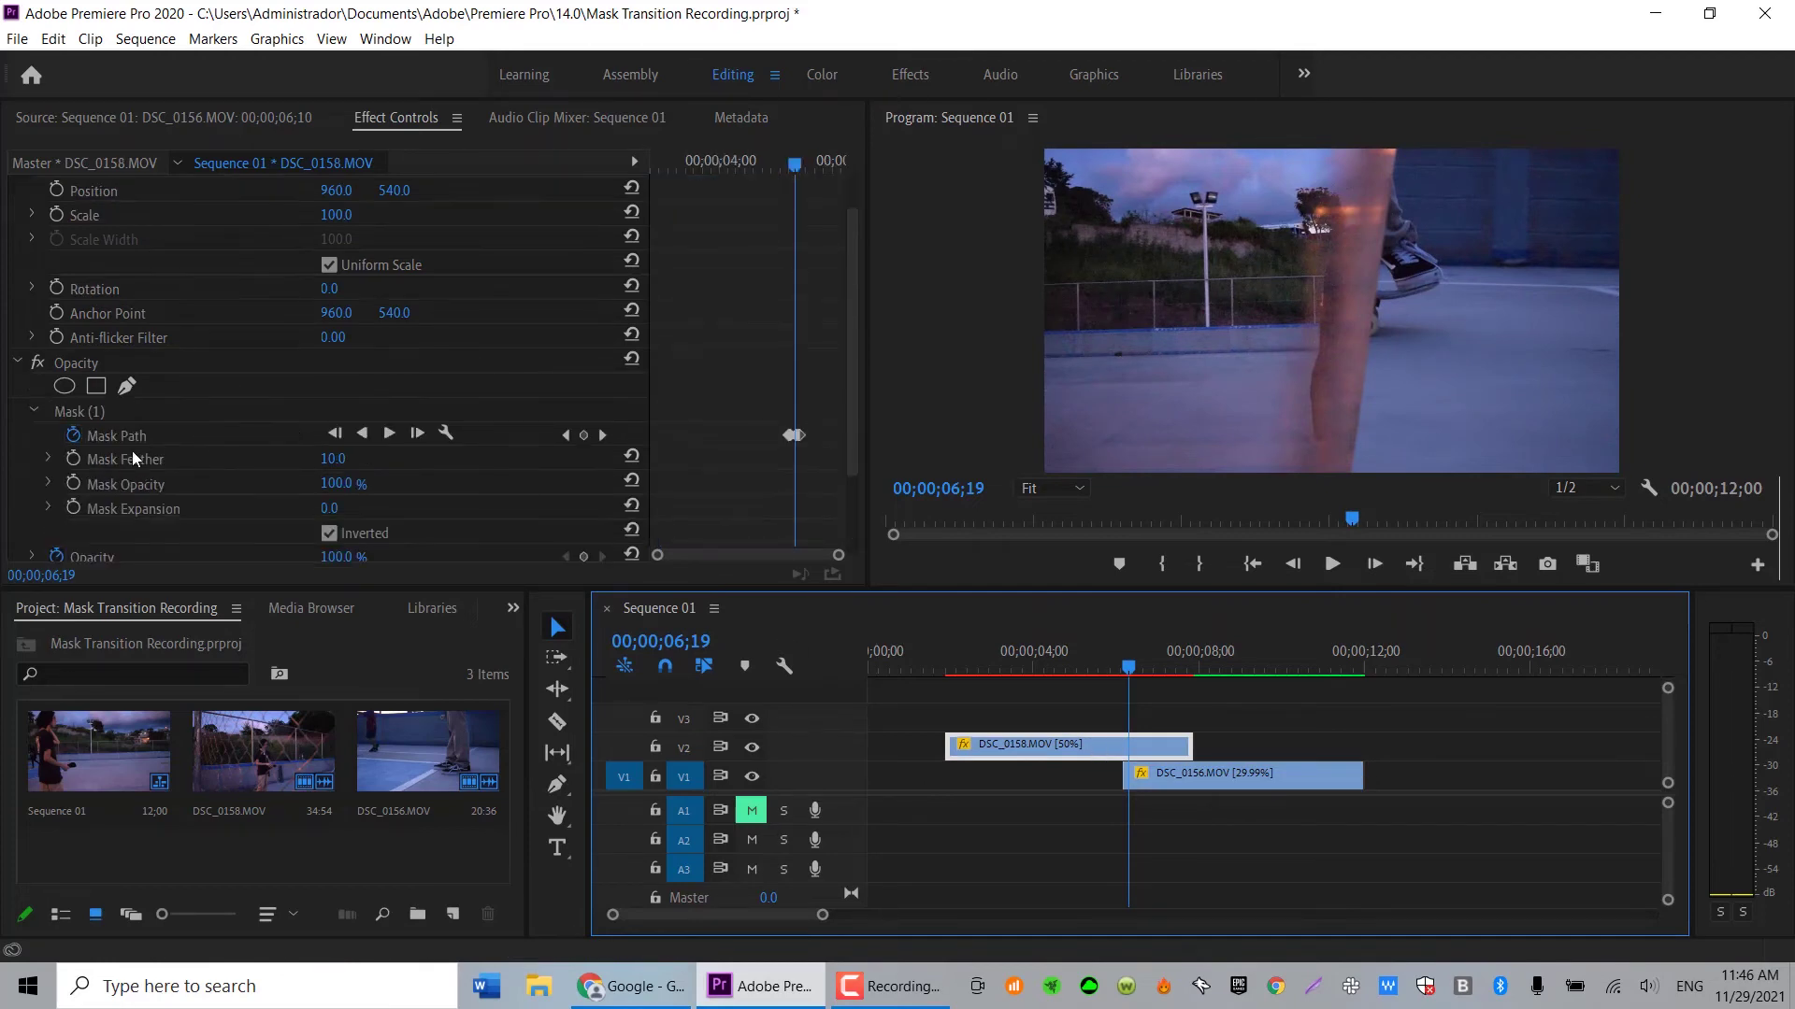
{"action": "left_click_drag", "start_coordinate": [336, 467], "coordinate": [340, 467]}
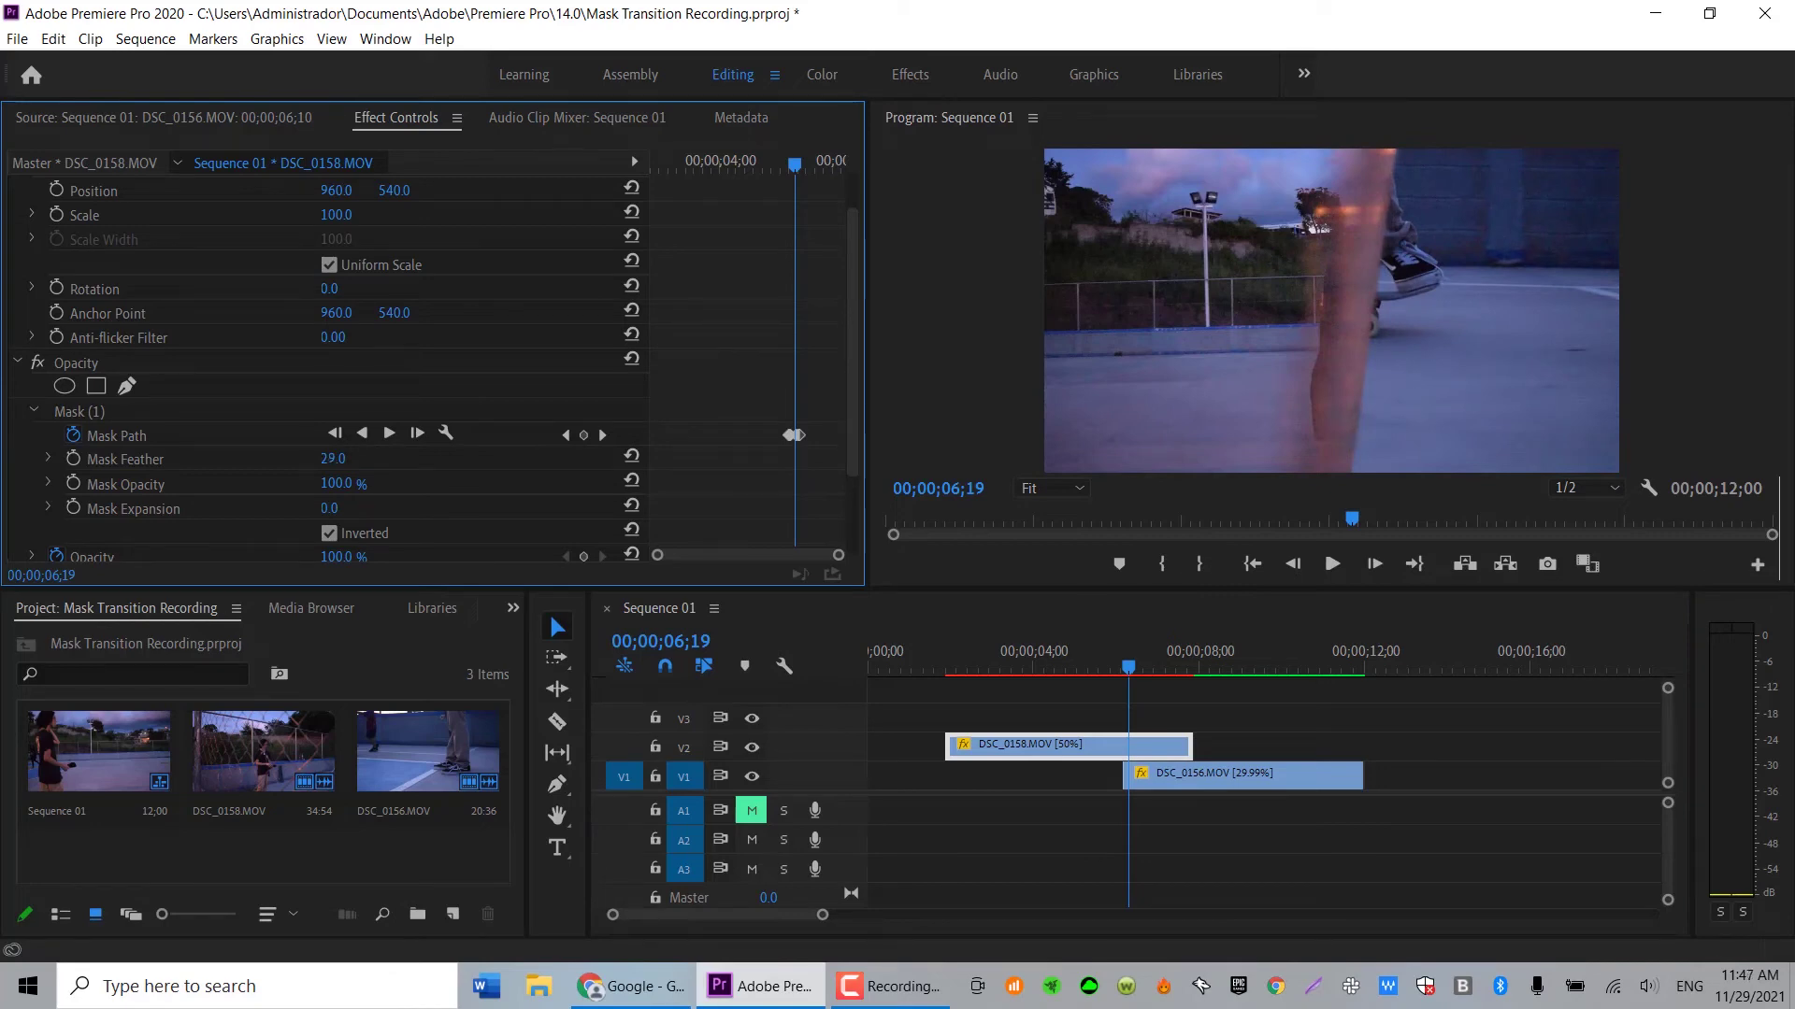
{"action": "left_click_drag", "start_coordinate": [334, 458], "coordinate": [338, 508]}
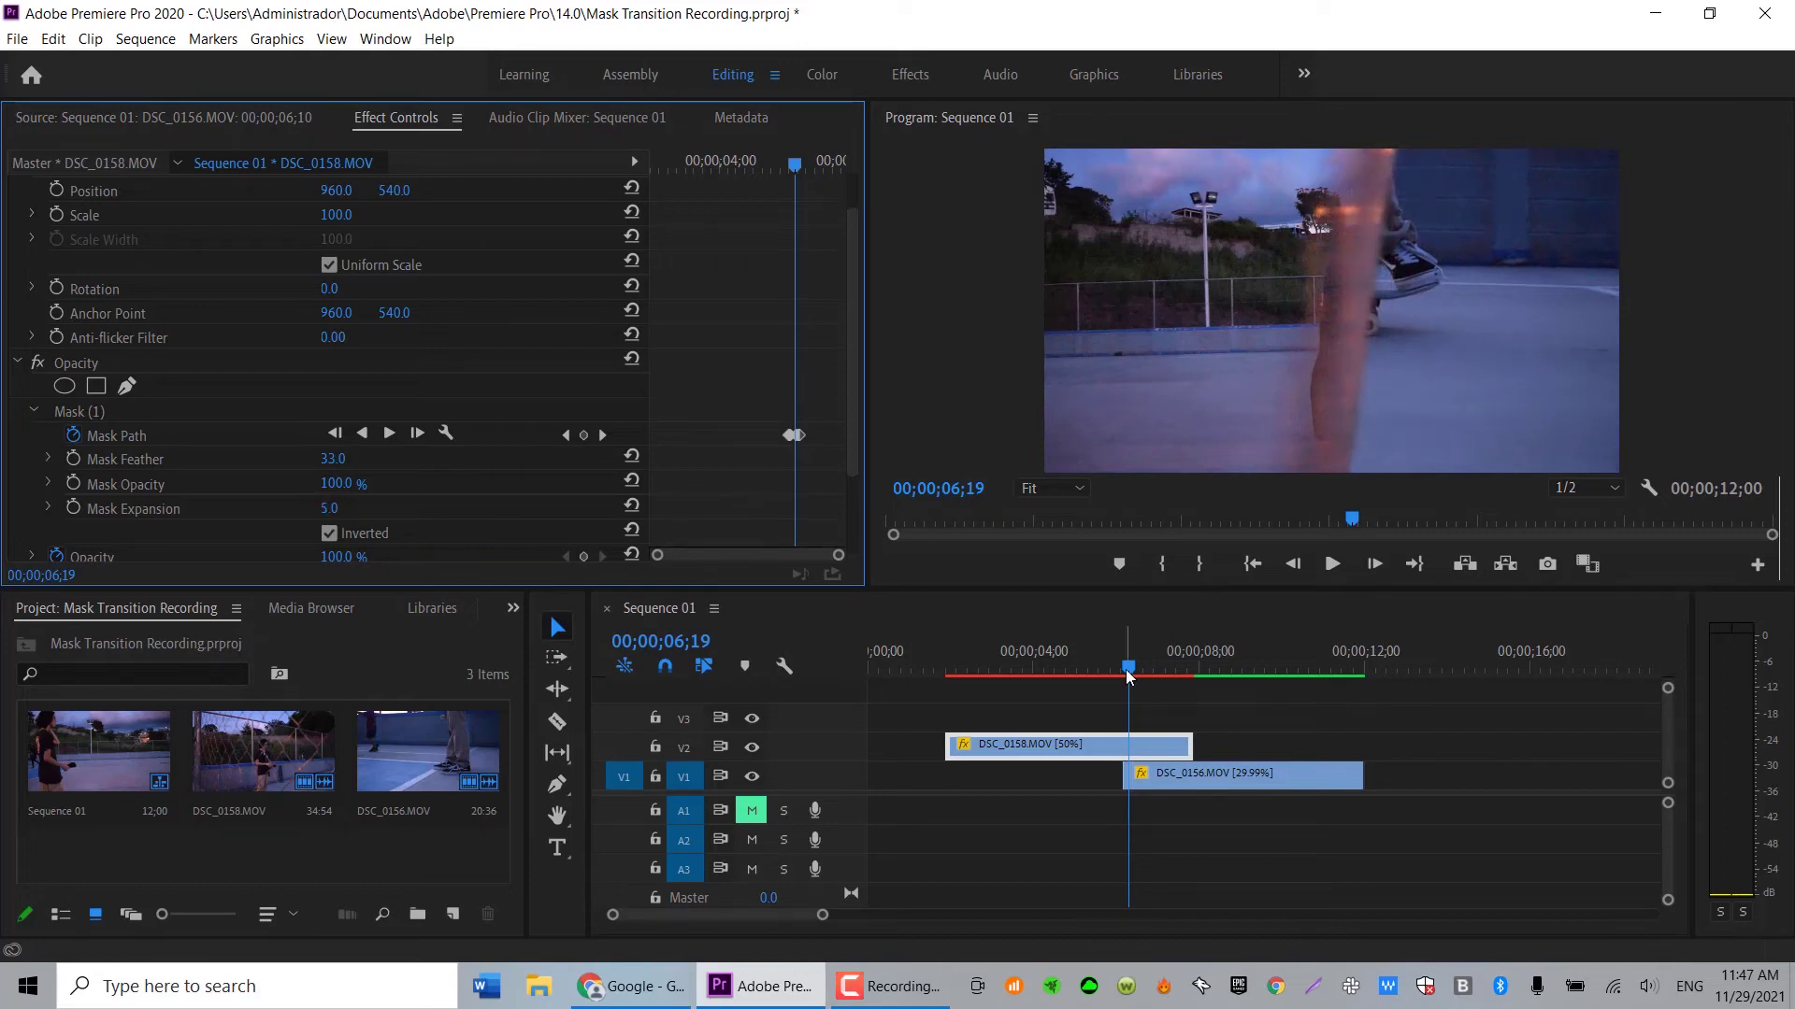
{"action": "left_click_drag", "start_coordinate": [1129, 675], "coordinate": [1103, 683]}
{"action": "left_click", "coordinate": [1243, 686]}
{"action": "left_click_drag", "start_coordinate": [1242, 686], "coordinate": [1279, 695]}
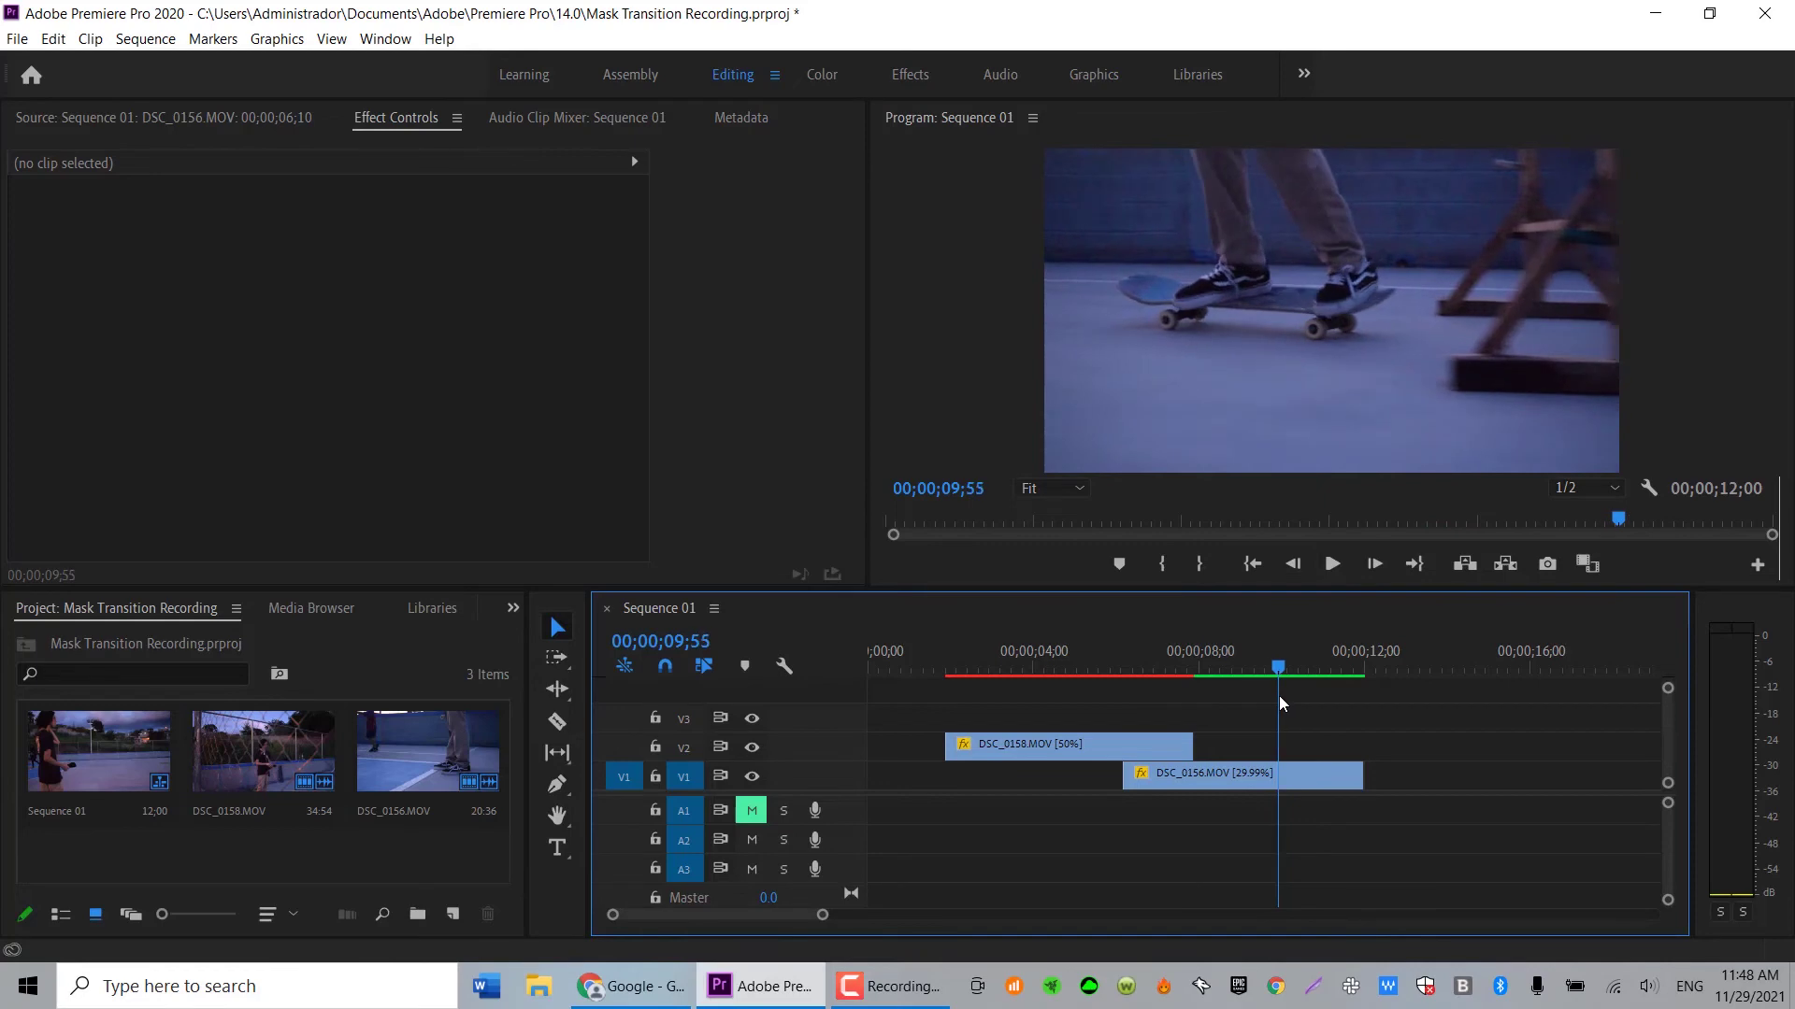